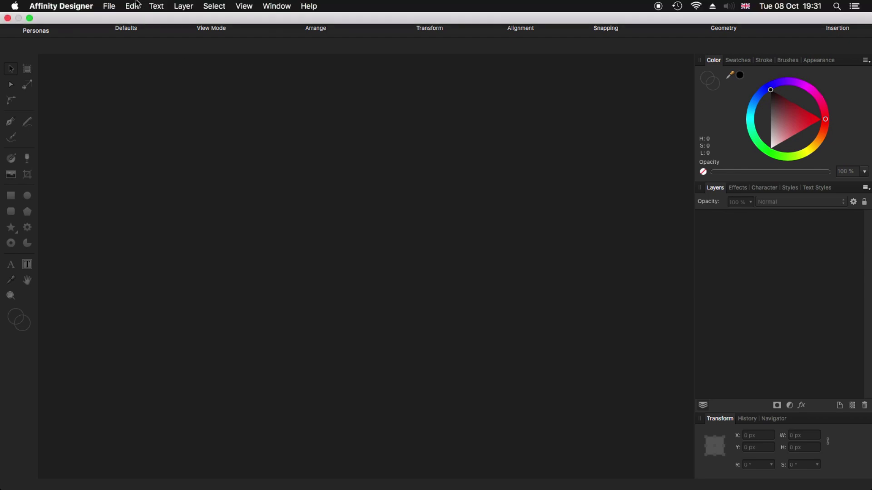
# Create a new 1920 × 1080 px document at 300 DPI in RGB/16
pyautogui.click(116, 4)
pyautogui.click(118, 17)
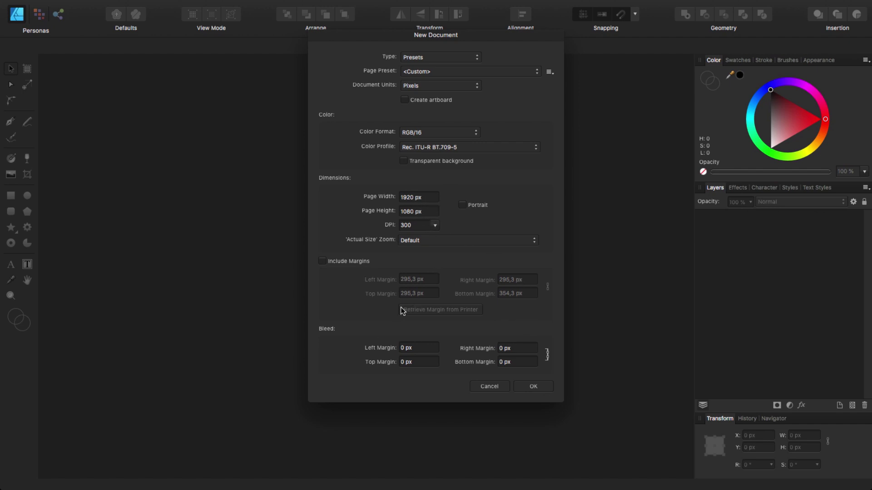
pyautogui.click(536, 387)
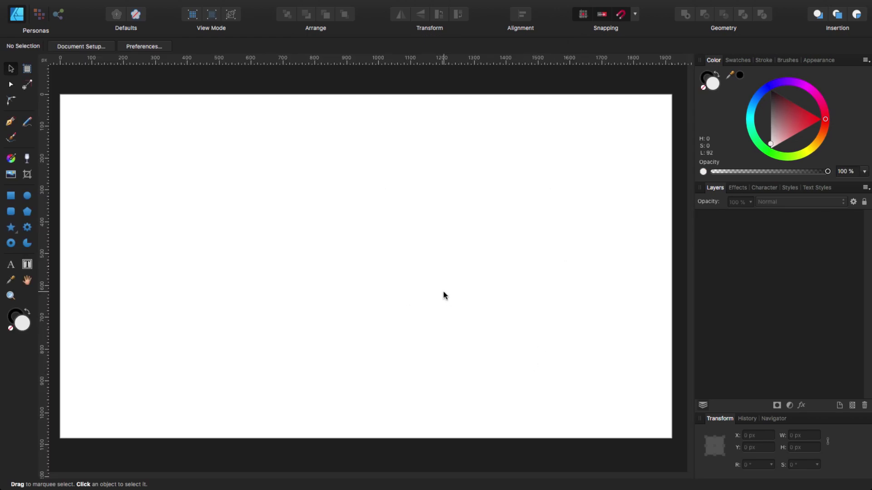
pyautogui.moveTo(221, 3)
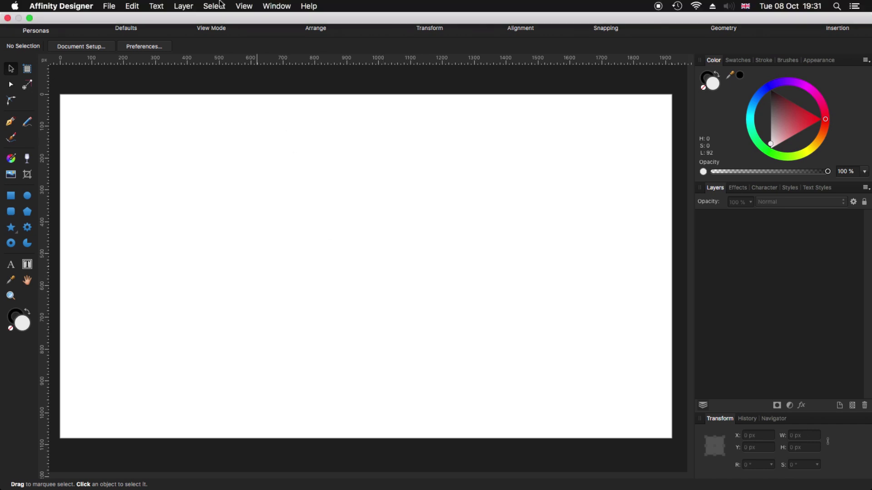
pyautogui.click(244, 6)
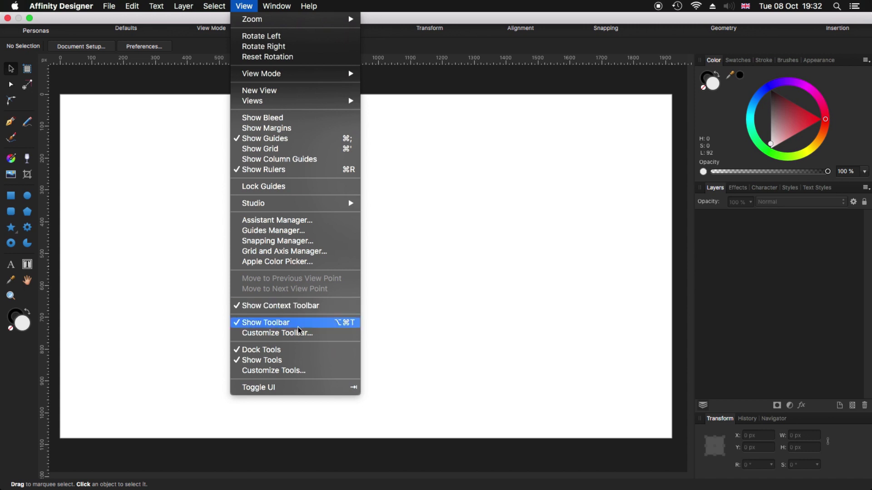
pyautogui.press('alt+super+t')
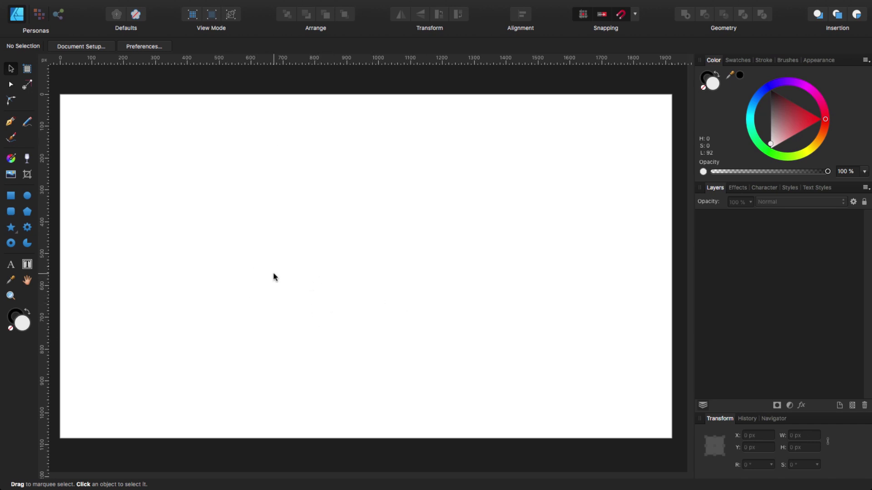
# Add the art text "AFFINITY" in Arial at about 89.5 pt on the upper part of the page
pyautogui.click(12, 264)
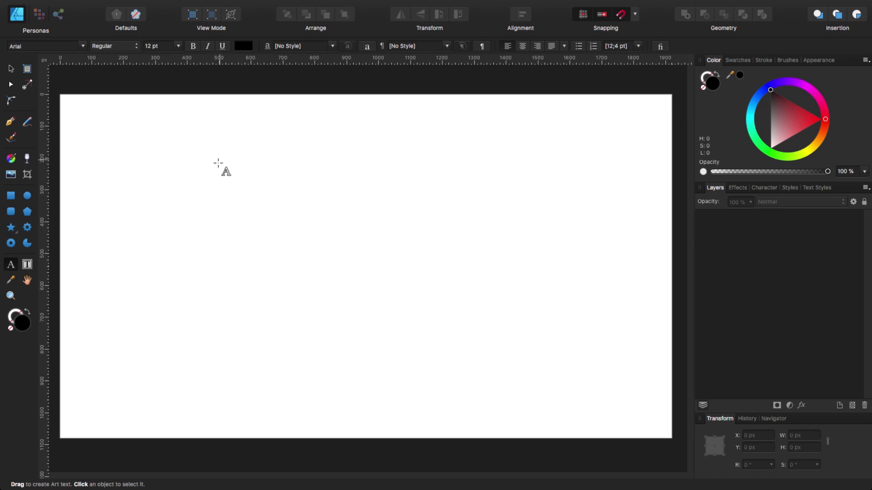
pyautogui.moveTo(221, 156); pyautogui.dragTo(274, 262)
pyautogui.write('AFFINITY')
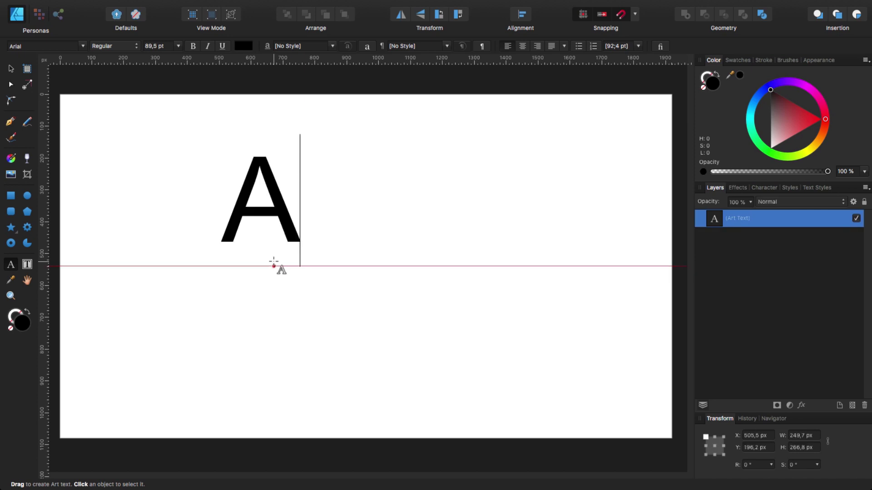
pyautogui.press('Escape')
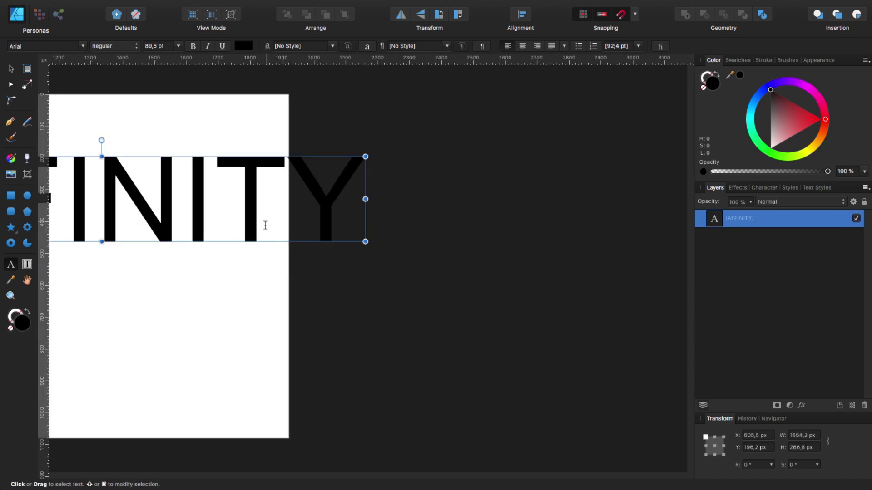
pyautogui.hscroll(-5, 323, 338)
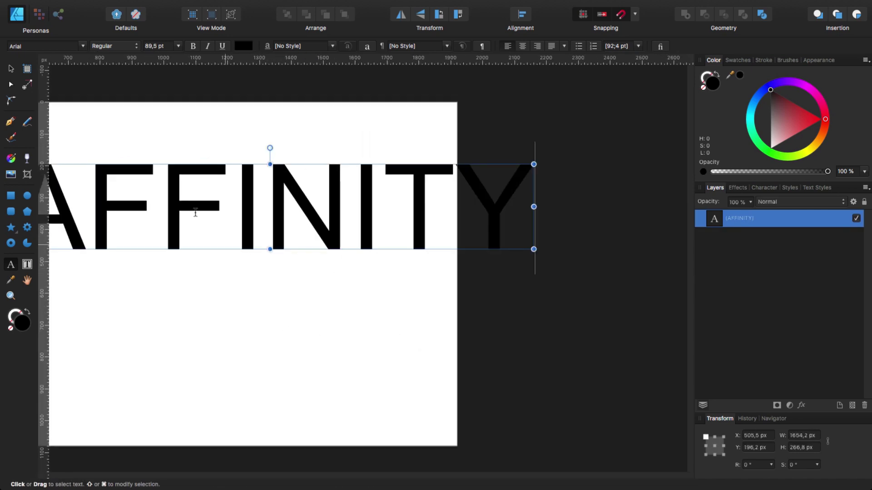
# Scale the AFFINITY text down to about 1200 px wide and centre it horizontally near the page's upper edge
pyautogui.click(11, 69)
pyautogui.hscroll(-5, 356, 265)
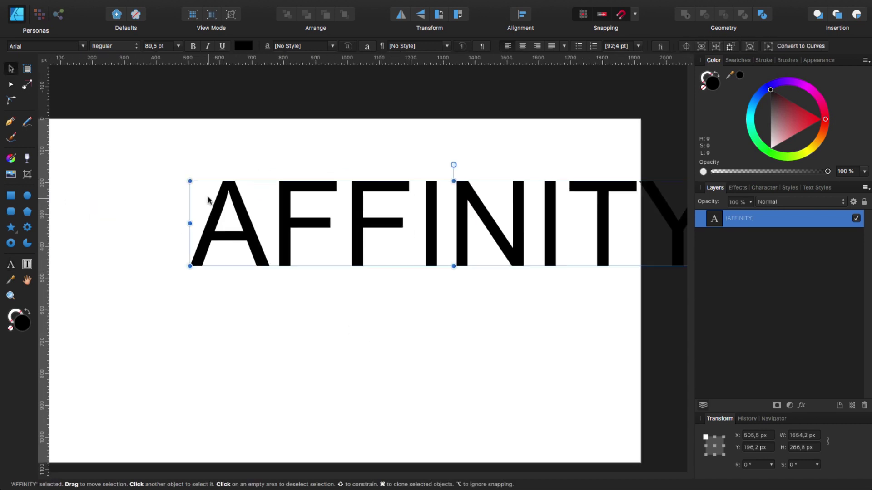
pyautogui.moveTo(189, 180); pyautogui.dragTo(334, 205)
pyautogui.moveTo(500, 254); pyautogui.dragTo(237, 243)
pyautogui.moveTo(298, 329); pyautogui.dragTo(450, 302)
pyautogui.hscroll(-5, 403, 276)
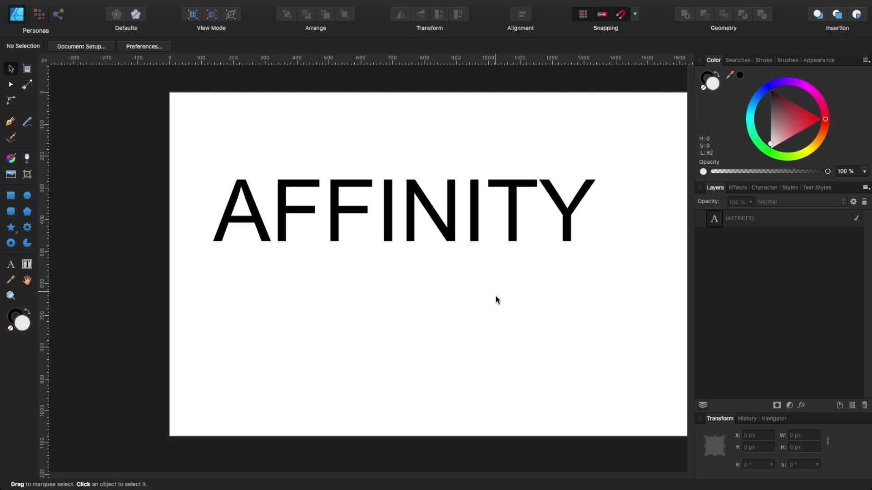
pyautogui.hscroll(5, 508, 281)
pyautogui.moveTo(350, 227); pyautogui.dragTo(430, 198)
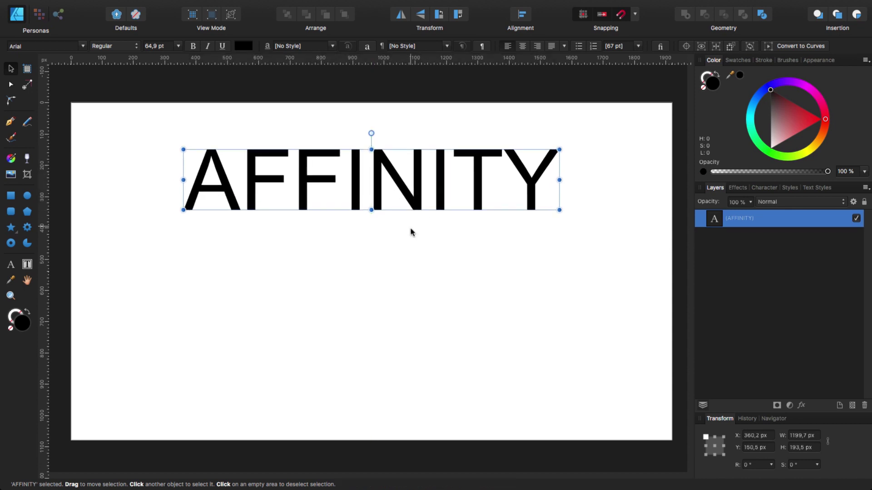
pyautogui.click(359, 245)
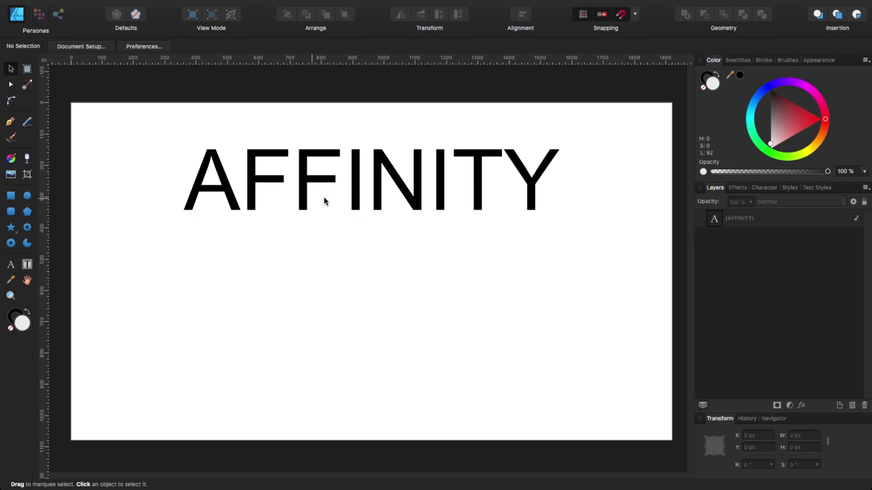
# Change the AFFINITY text's font to Bebas Neue Bold, and enlarge it centred near the page's upper edge
pyautogui.click(238, 205)
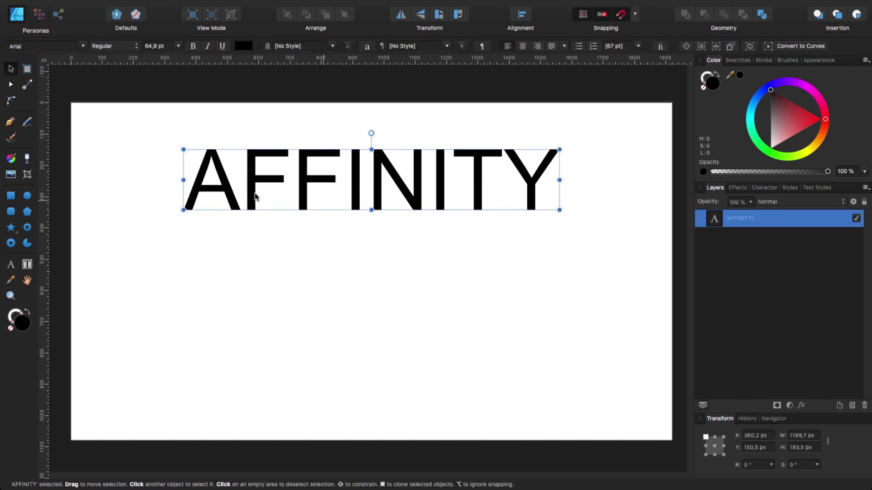
pyautogui.click(83, 46)
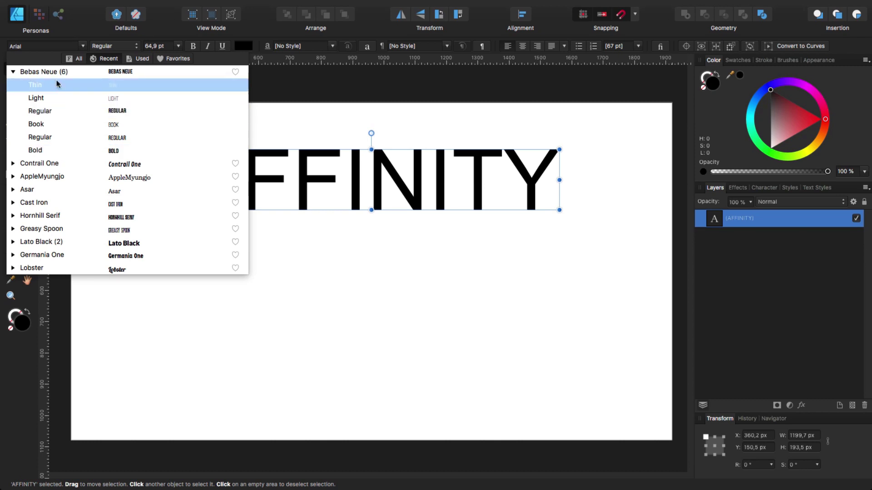
pyautogui.click(75, 58)
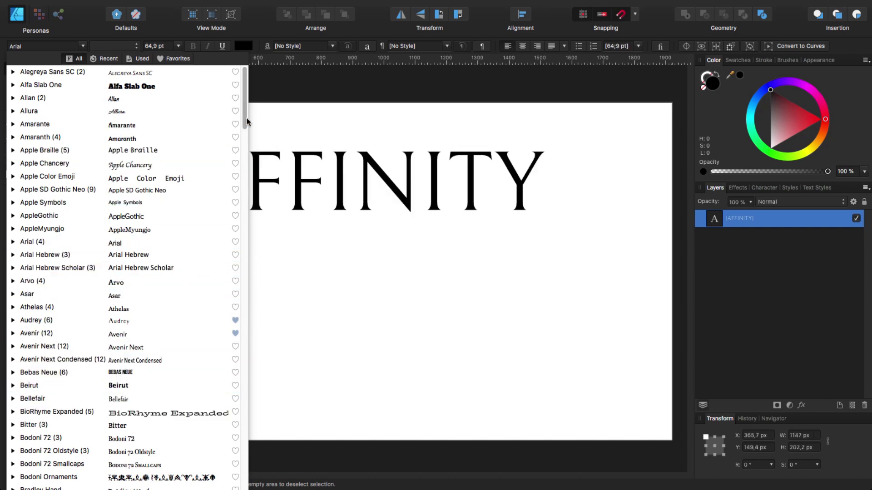
pyautogui.scroll(-1, 243, 121)
pyautogui.scroll(-15, 243, 122)
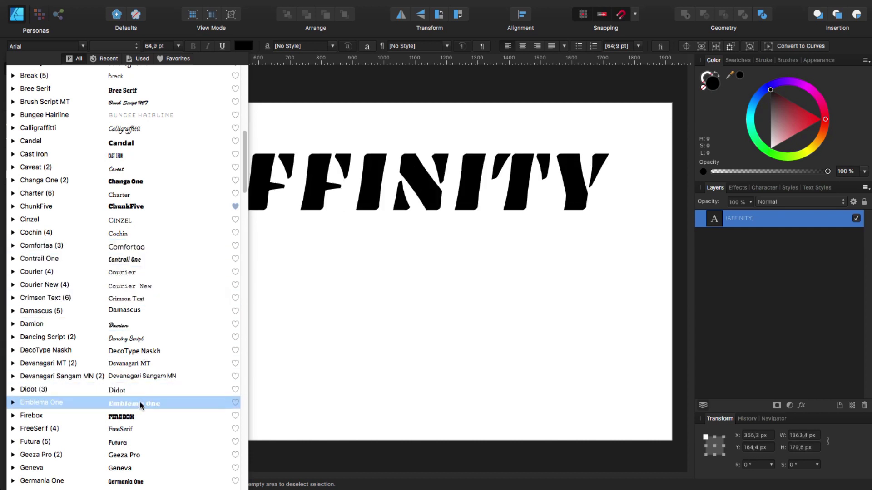
pyautogui.moveTo(244, 163); pyautogui.dragTo(242, 68)
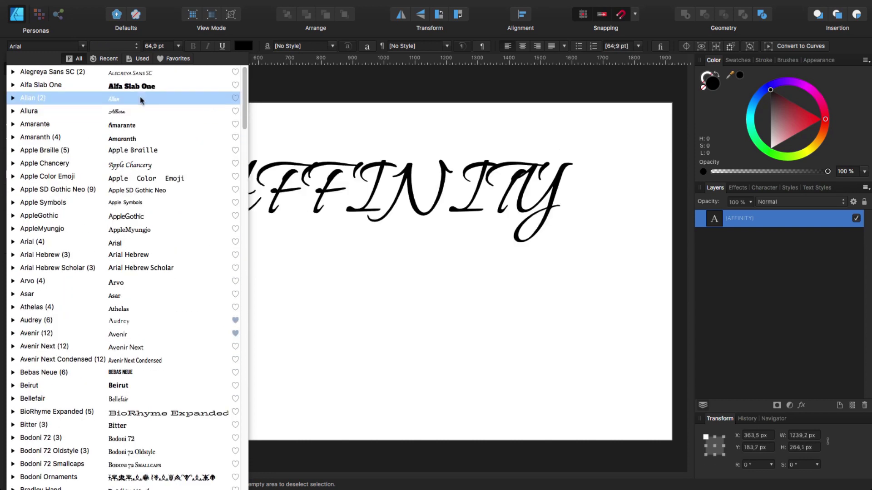
pyautogui.click(108, 59)
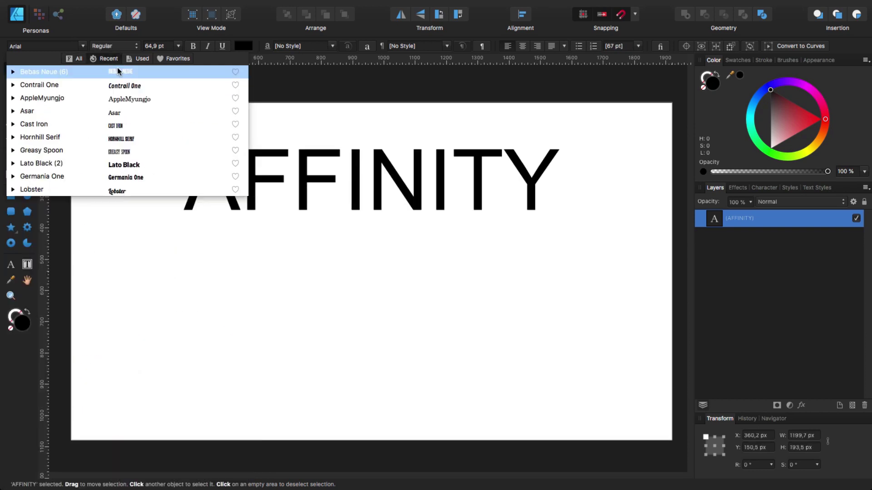
pyautogui.click(12, 73)
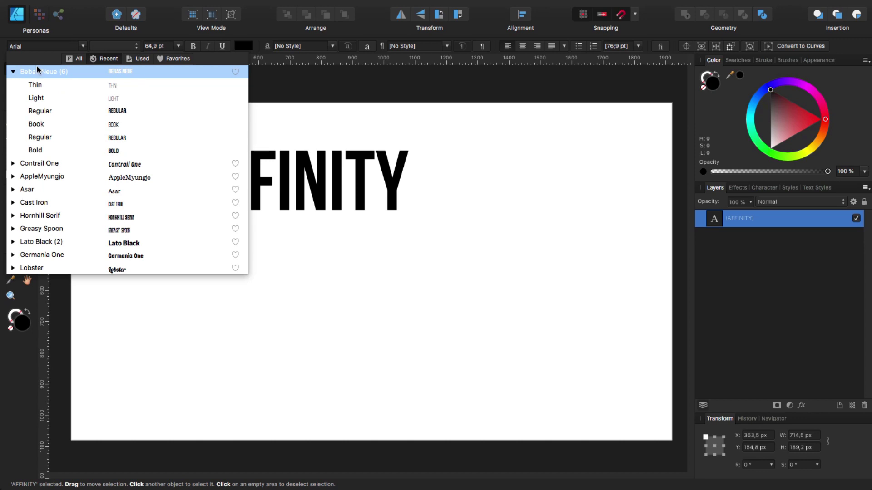
pyautogui.click(50, 155)
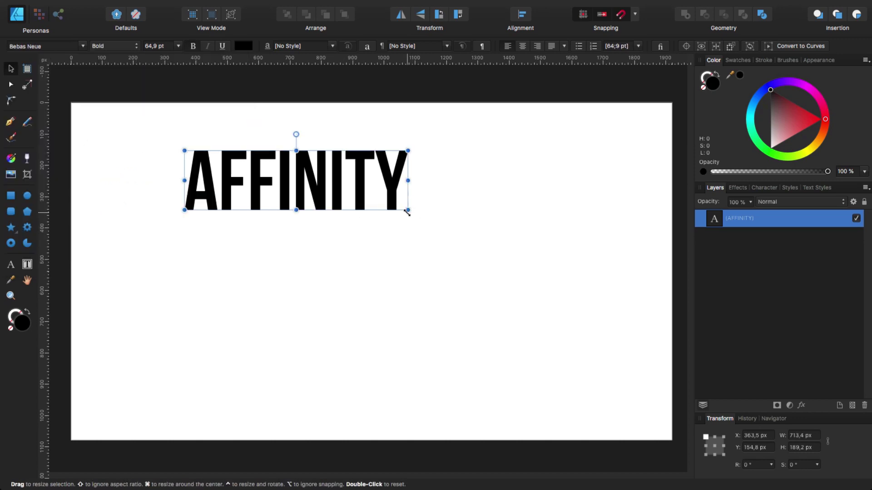
pyautogui.moveTo(407, 213); pyautogui.dragTo(422, 202)
pyautogui.click(419, 257)
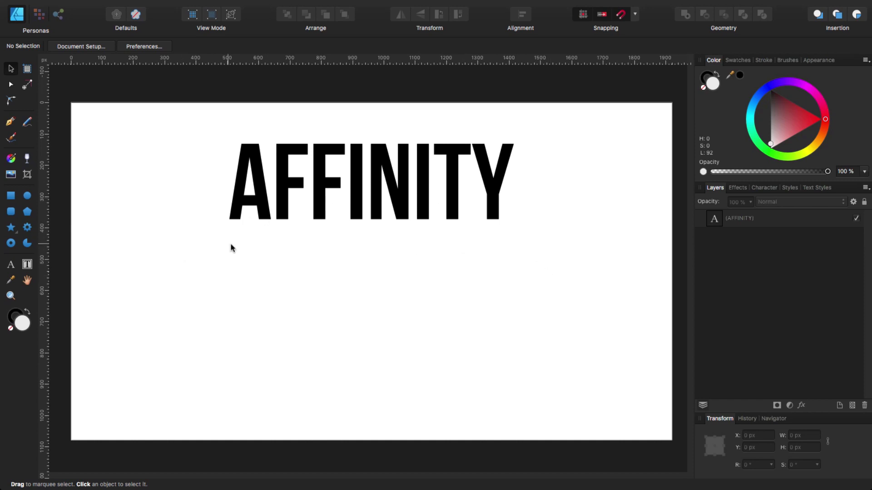
# Draw a straight Pen tool line about 860 px long along the text's baseline and move it down to about Y 558 px
pyautogui.click(9, 124)
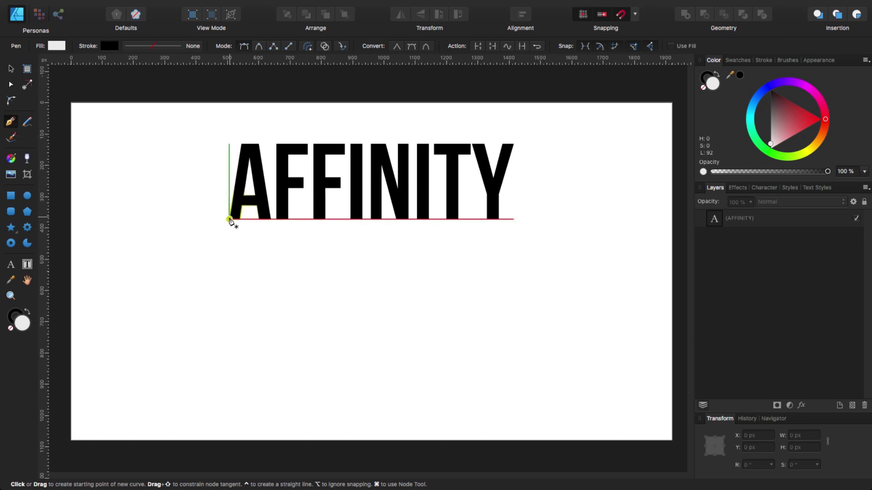
pyautogui.click(230, 219)
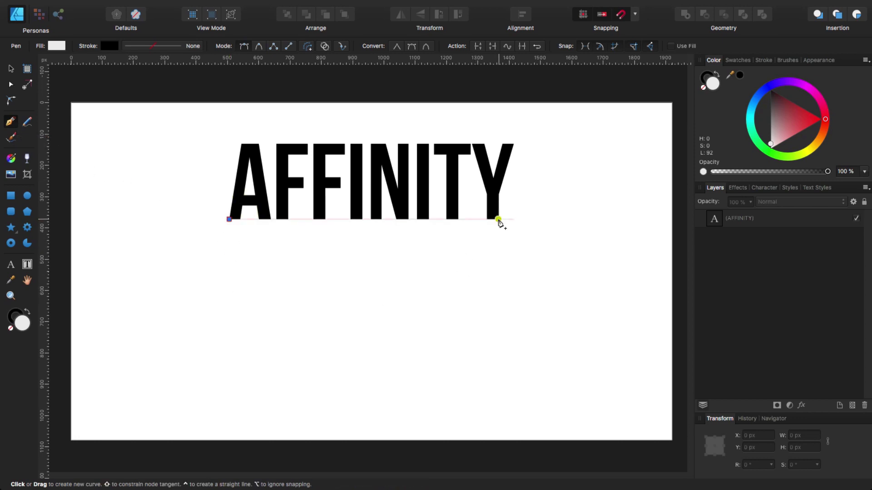
pyautogui.click(499, 219)
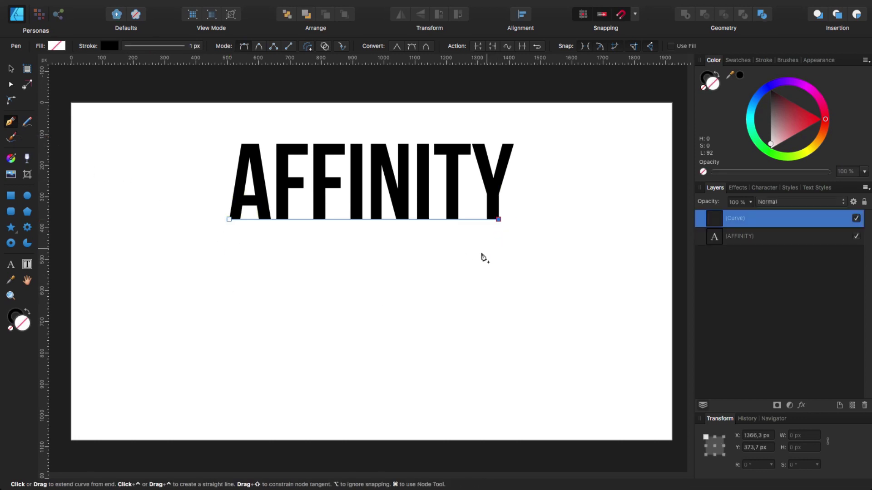
pyautogui.click(11, 69)
pyautogui.moveTo(371, 218); pyautogui.dragTo(369, 281)
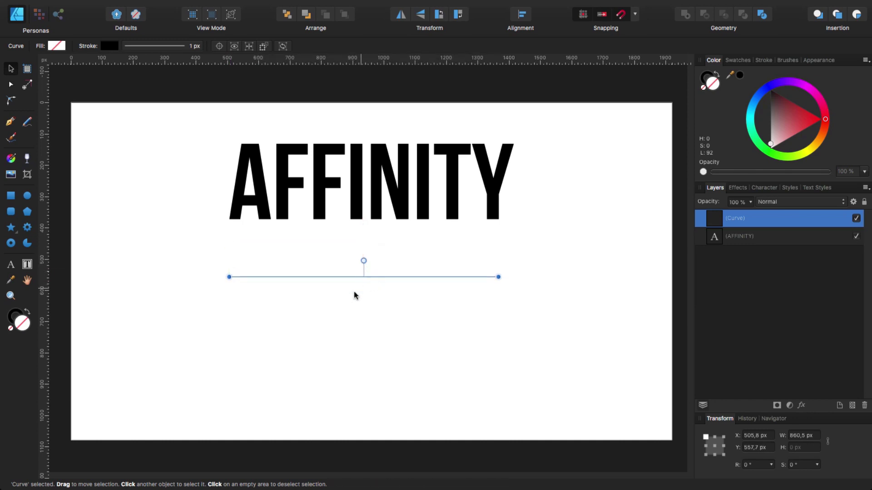
# Bend the line into an arch by adding a node at X 960 px, raising it about 137 px and lengthening its handles
pyautogui.click(11, 84)
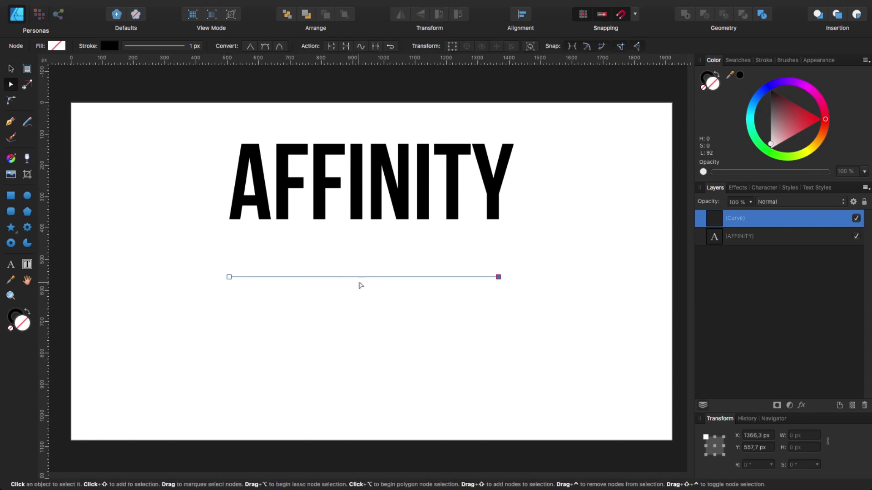
pyautogui.click(371, 278)
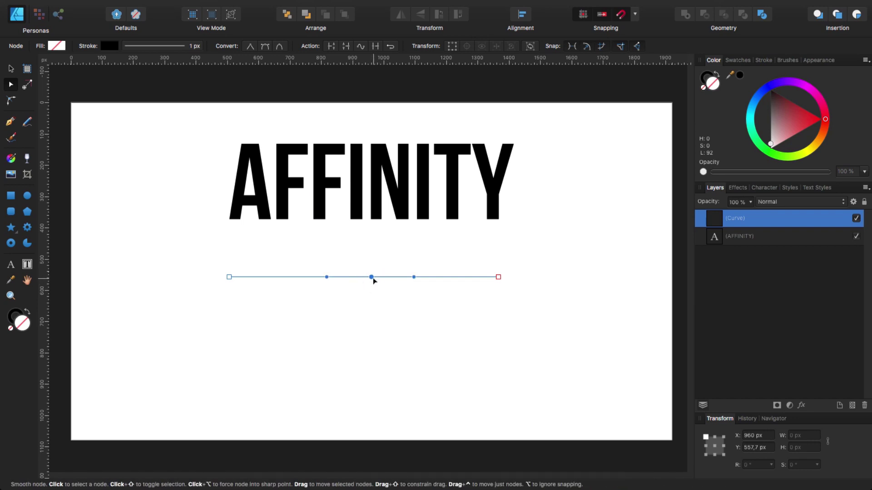
pyautogui.moveTo(371, 279); pyautogui.dragTo(373, 236)
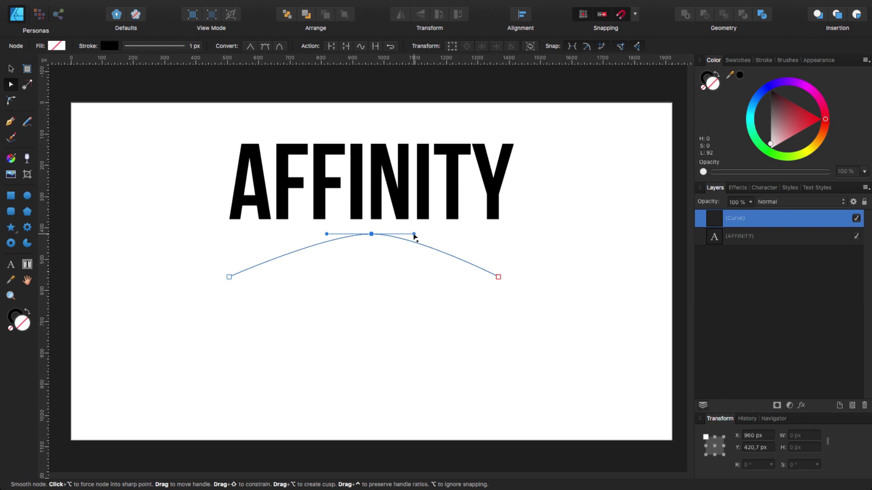
pyautogui.moveTo(413, 235); pyautogui.dragTo(414, 234)
pyautogui.moveTo(413, 235); pyautogui.dragTo(455, 239)
pyautogui.click(387, 294)
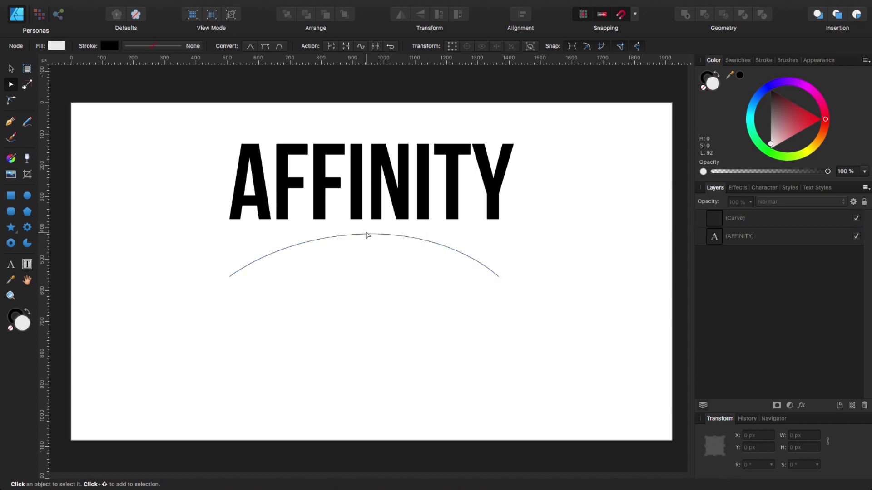
# Select all three nodes of the arch and space them evenly horizontally so the peak sits midway between the ends
pyautogui.click(367, 235)
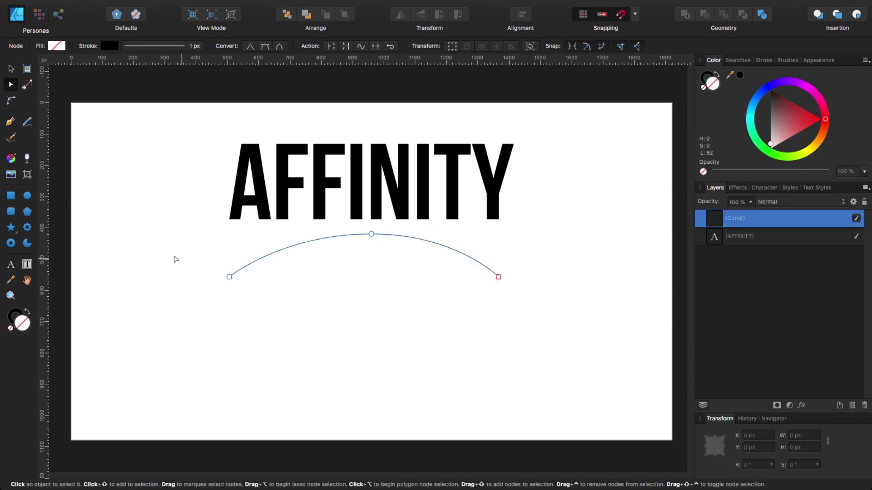
pyautogui.moveTo(171, 236)
pyautogui.mouseDown()
pyautogui.moveTo(397, 263)
pyautogui.moveTo(556, 316)
pyautogui.moveTo(416, 237)
pyautogui.moveTo(572, 318)
pyautogui.moveTo(238, 230)
pyautogui.moveTo(187, 238)
pyautogui.mouseUp()
pyautogui.moveTo(526, 320)
pyautogui.mouseDown()
pyautogui.moveTo(507, 257)
pyautogui.moveTo(446, 227)
pyautogui.moveTo(377, 223)
pyautogui.moveTo(230, 250)
pyautogui.moveTo(205, 317)
pyautogui.mouseUp()
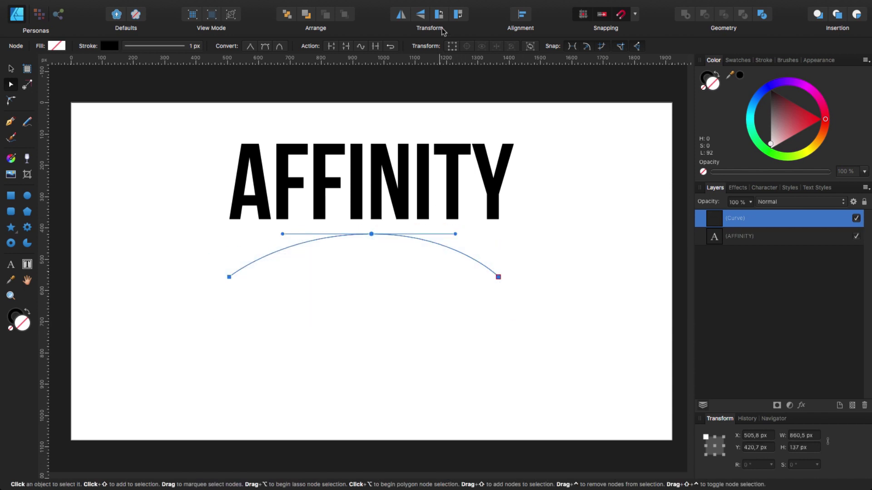
pyautogui.click(521, 18)
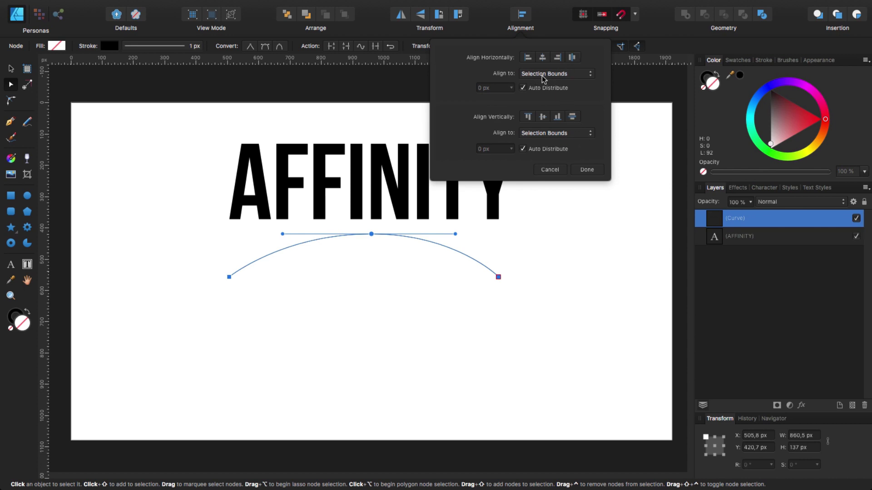
pyautogui.click(572, 58)
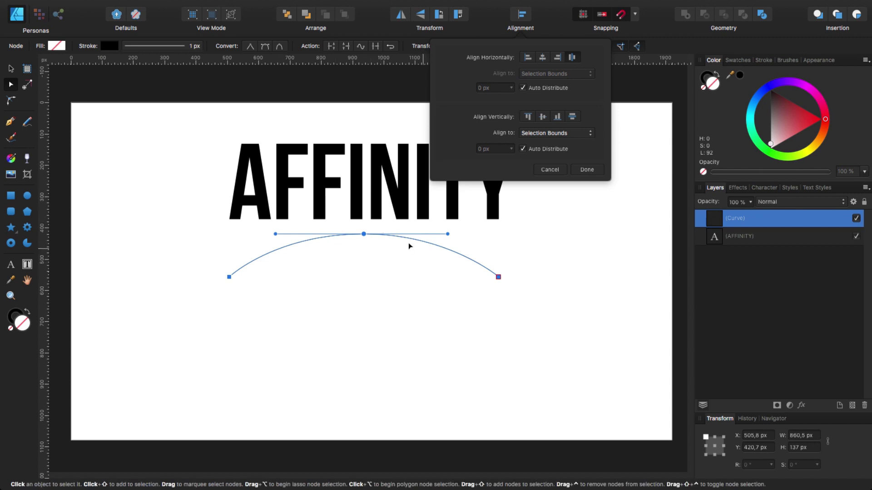
pyautogui.click(586, 170)
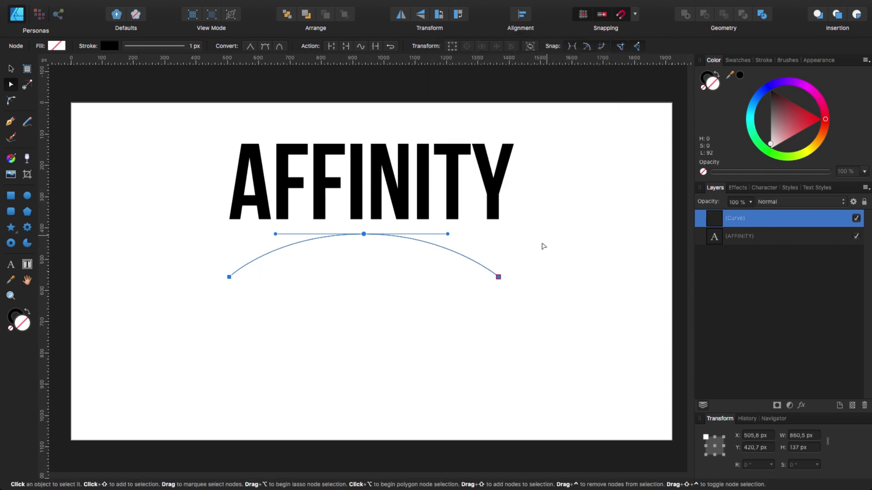
# Widen the arch symmetrically around its centre to about 956 px, keeping its height
pyautogui.click(11, 68)
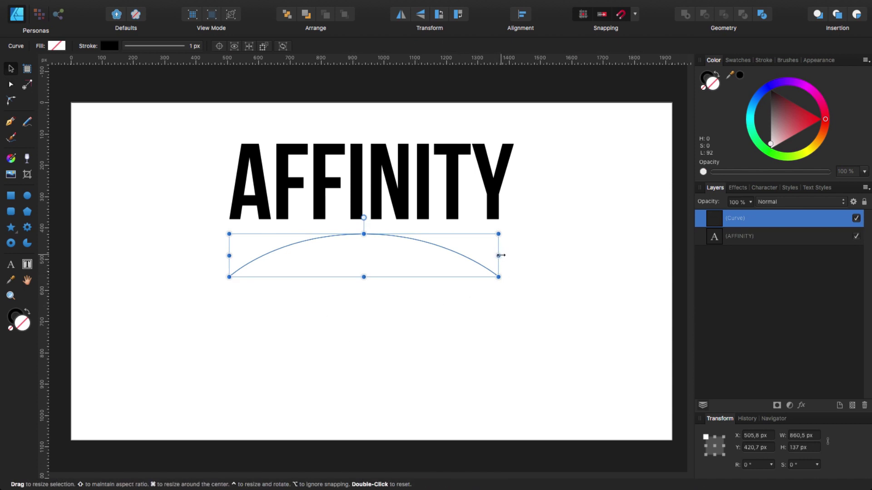
pyautogui.moveTo(500, 257); pyautogui.dragTo(490, 321)
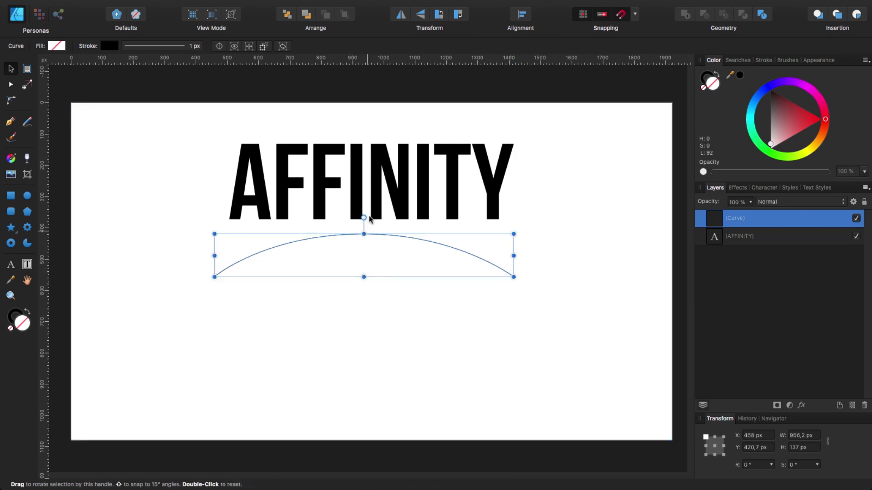
# Move the AFFINITY text up to about Y 89 px, nudge it right to X 515.8 px and deselect it
pyautogui.click(376, 208)
pyautogui.moveTo(377, 208); pyautogui.dragTo(377, 223)
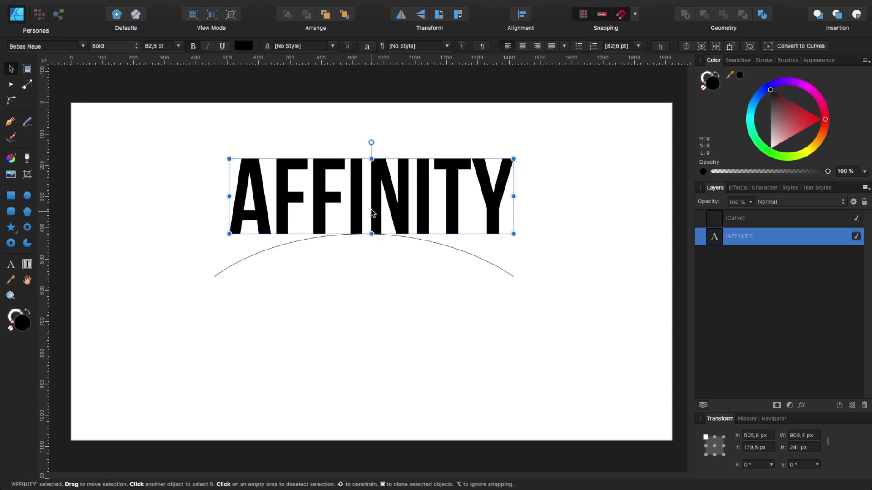
pyautogui.moveTo(375, 218); pyautogui.dragTo(380, 190)
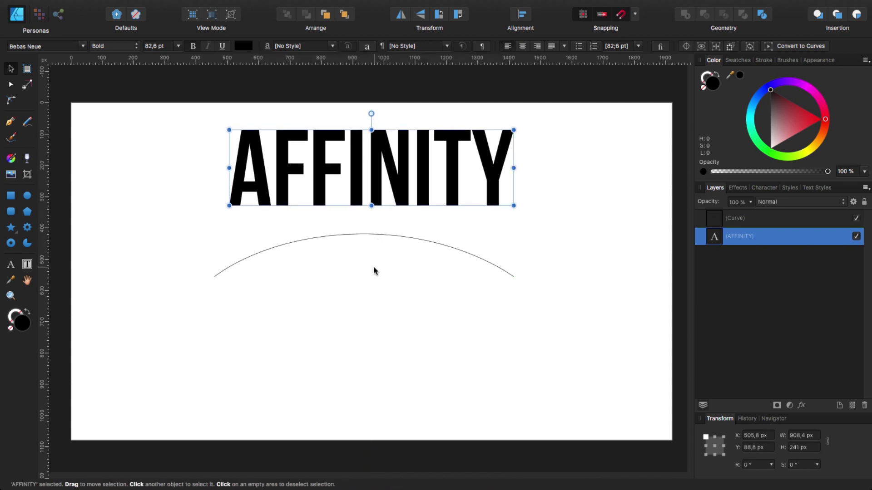
pyautogui.press('Right')
pyautogui.press('Right')
pyautogui.press('Right')
pyautogui.press('Right')
pyautogui.press('Right')
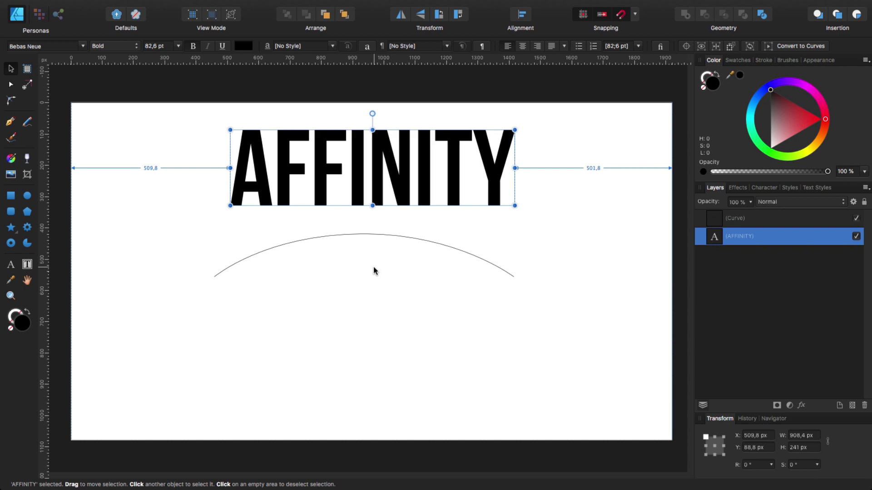
pyautogui.press('Right')
pyautogui.press('Right')
pyautogui.press('Right')
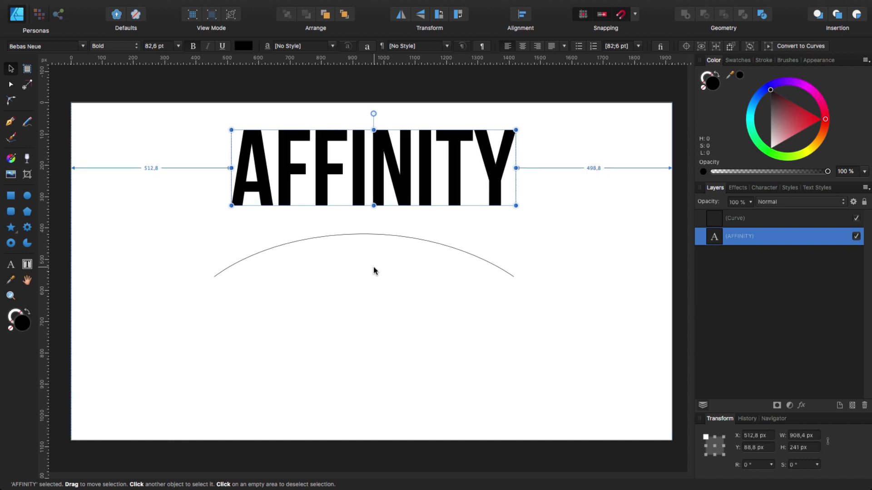
pyautogui.press('Right')
pyautogui.press('Right')
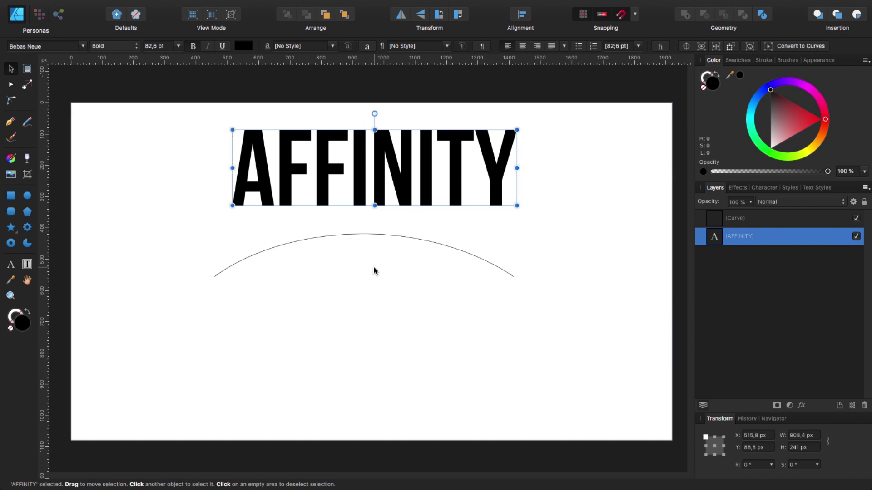
pyautogui.click(372, 279)
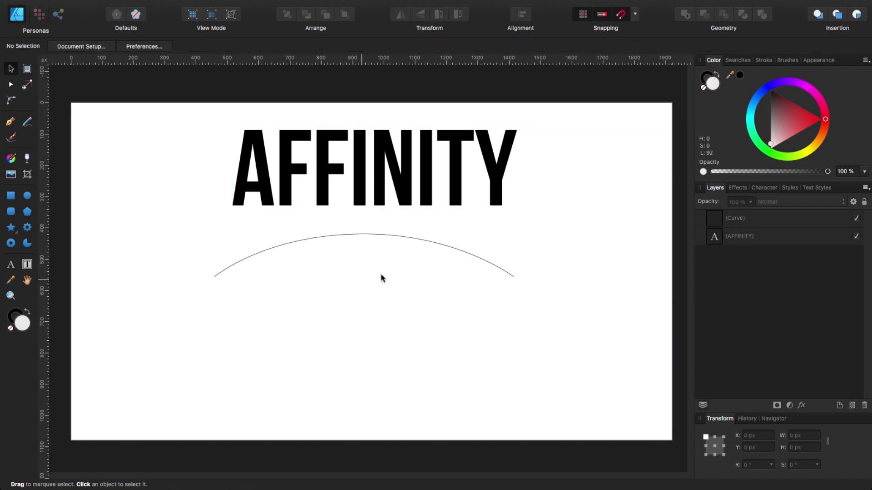
# Examine the AFFINITY text's character settings, detaching them as a floating window and docking them back before returning to the layer list
pyautogui.click(386, 205)
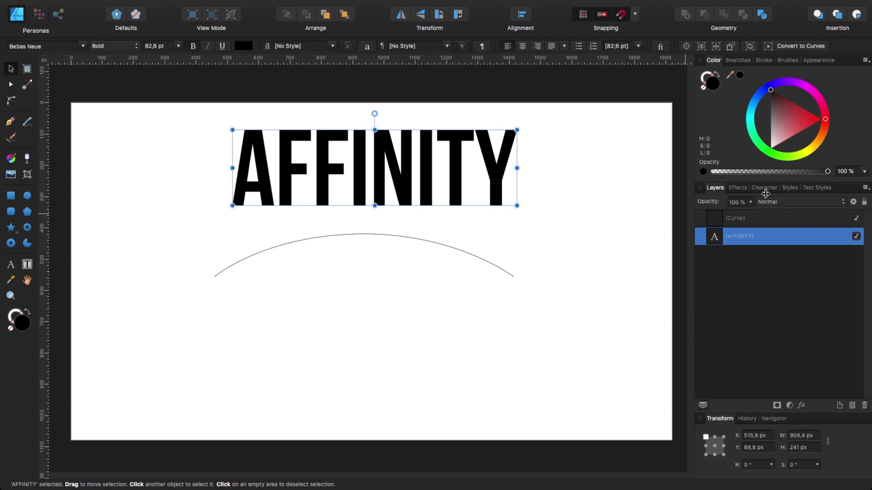
pyautogui.click(763, 188)
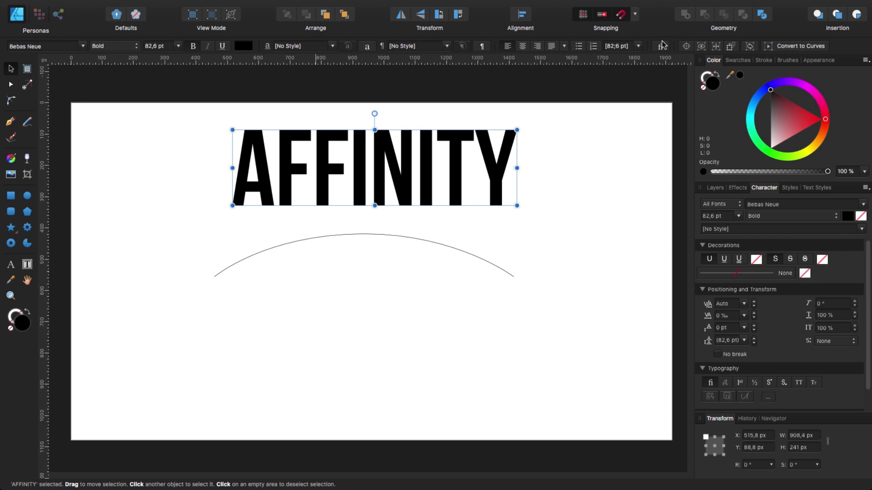
pyautogui.click(367, 48)
pyautogui.moveTo(764, 194); pyautogui.dragTo(585, 196)
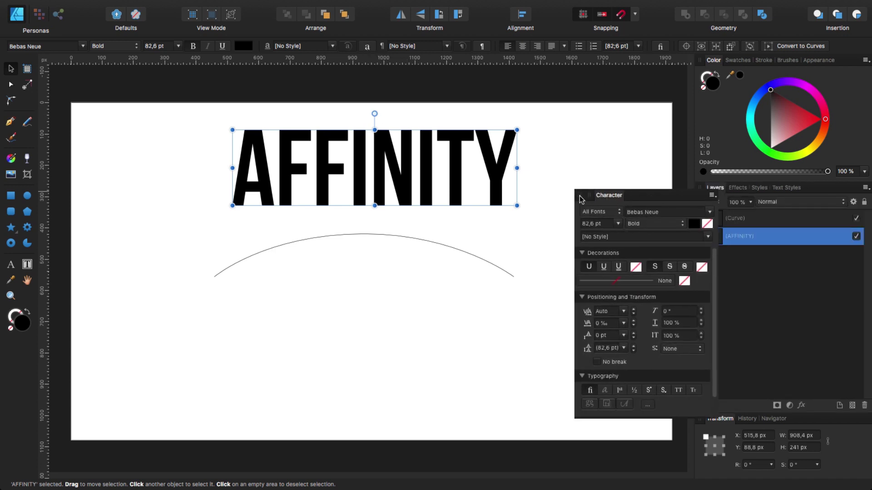
pyautogui.click(580, 196)
pyautogui.click(367, 47)
pyautogui.moveTo(593, 200); pyautogui.dragTo(747, 210)
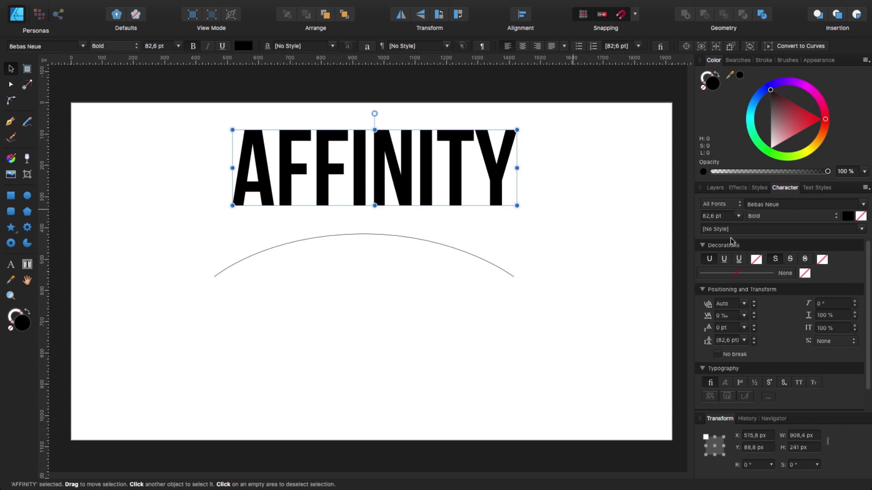
pyautogui.click(716, 188)
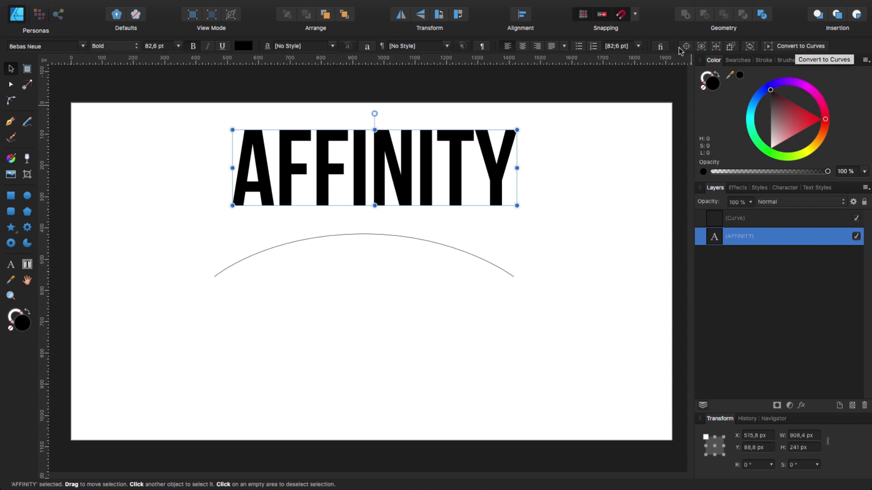
# Convert the AFFINITY text to curves and ungroup the result into separate letter shapes
pyautogui.click(794, 47)
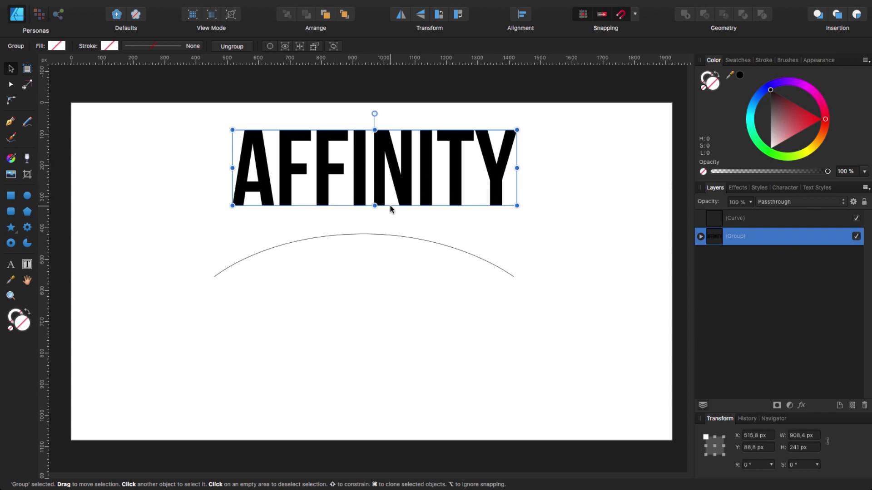
pyautogui.press('super+shift+g')
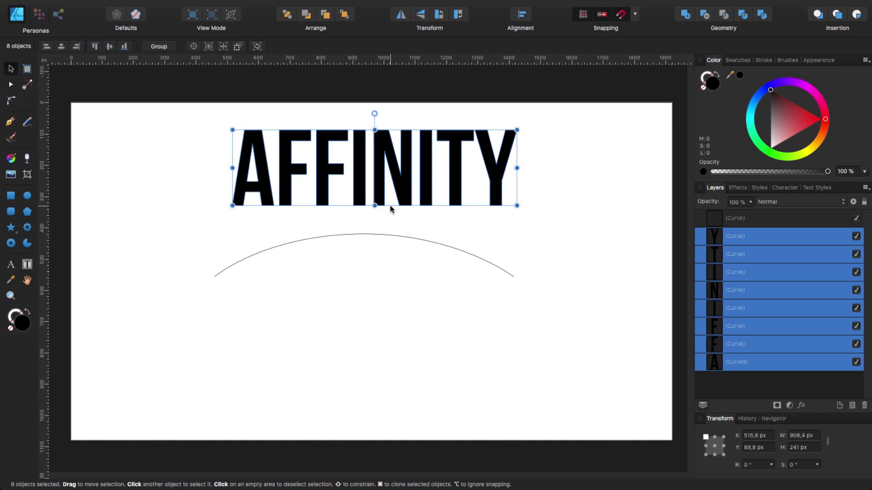
pyautogui.click(342, 307)
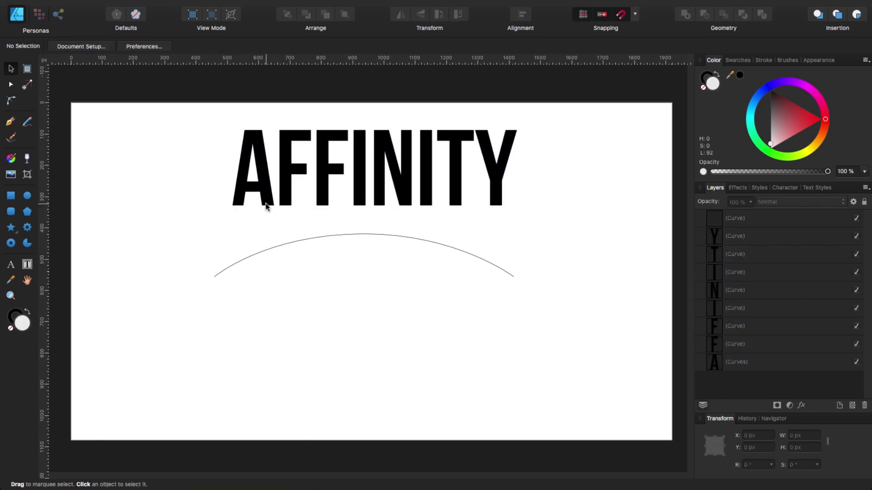
# Stretch the A and the first F downward towards the arch, to about 354 px and 356 px high
pyautogui.click(267, 202)
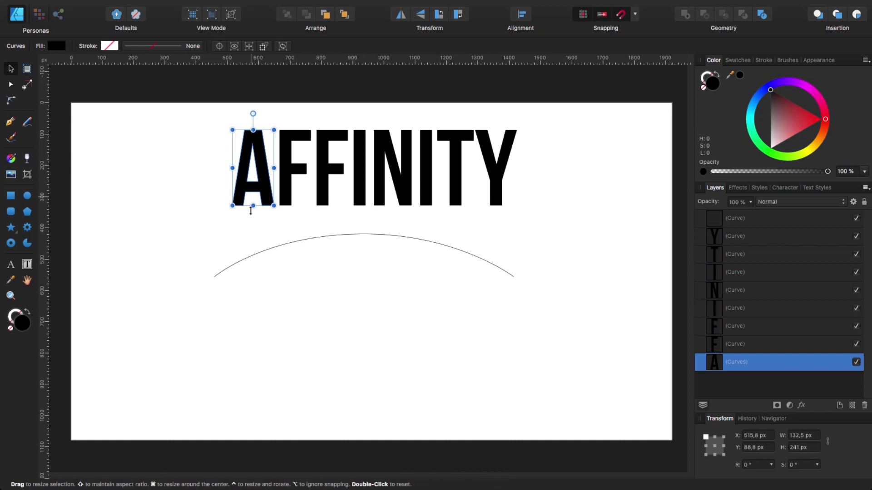
pyautogui.moveTo(254, 208); pyautogui.dragTo(253, 239)
pyautogui.moveTo(254, 239); pyautogui.dragTo(253, 241)
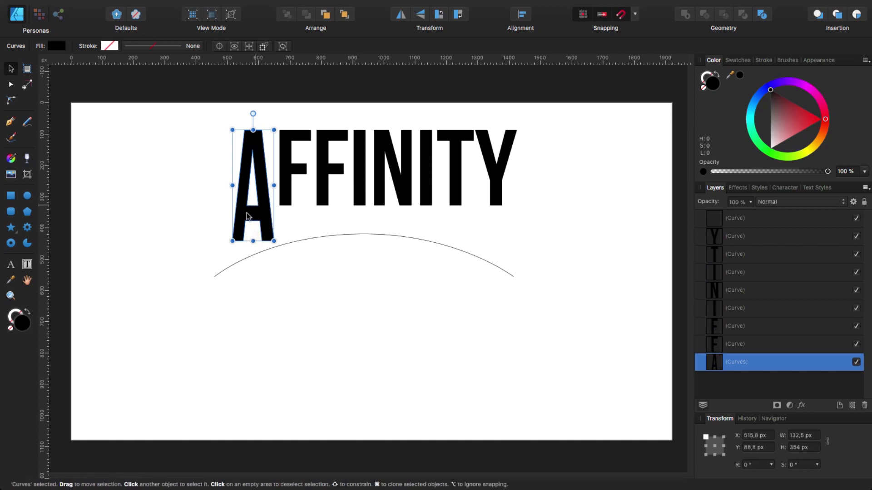
pyautogui.click(286, 202)
pyautogui.moveTo(299, 207); pyautogui.dragTo(301, 241)
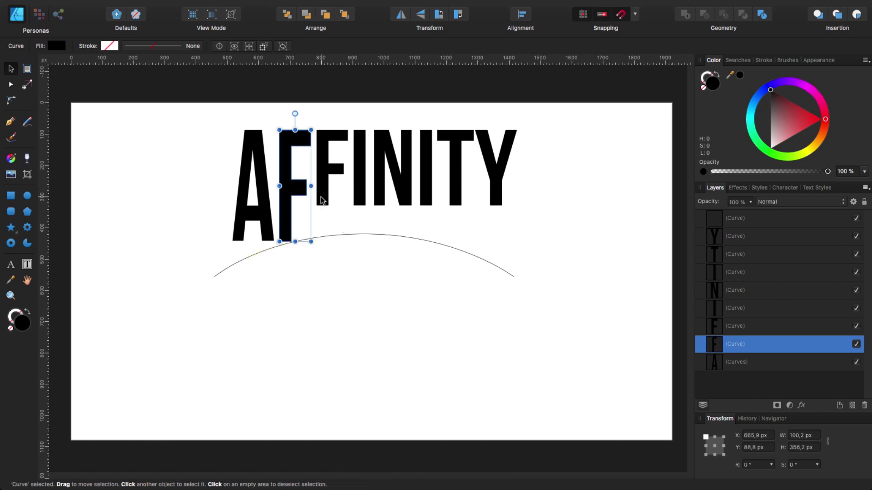
# Stretch the second F, the first I and the N straight down to the level of the arch's peak
pyautogui.click(323, 191)
pyautogui.moveTo(332, 206); pyautogui.dragTo(334, 234)
pyautogui.click(359, 190)
pyautogui.moveTo(359, 208); pyautogui.dragTo(359, 234)
pyautogui.press('super+z')
pyautogui.click(382, 203)
pyautogui.moveTo(393, 207); pyautogui.dragTo(394, 235)
# Stretch the second I, the T and the Y down to the arch, making the I about 349 px and the Y about 434 px high
pyautogui.click(425, 173)
pyautogui.moveTo(425, 205); pyautogui.dragTo(425, 240)
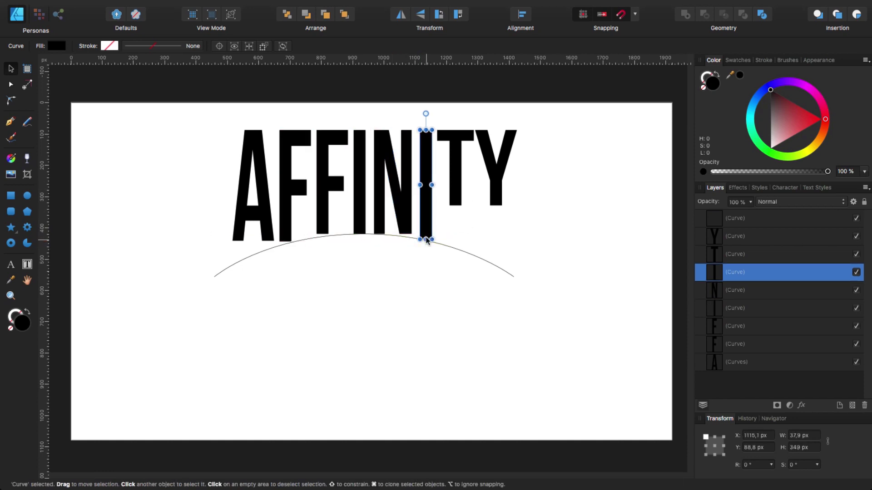
pyautogui.click(454, 196)
pyautogui.moveTo(458, 212); pyautogui.dragTo(455, 248)
pyautogui.click(499, 205)
pyautogui.moveTo(496, 206); pyautogui.dragTo(490, 263)
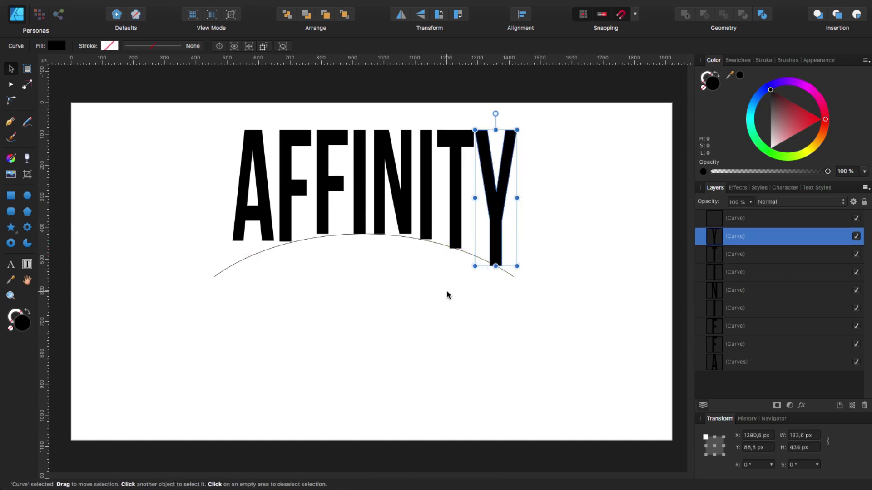
pyautogui.click(282, 285)
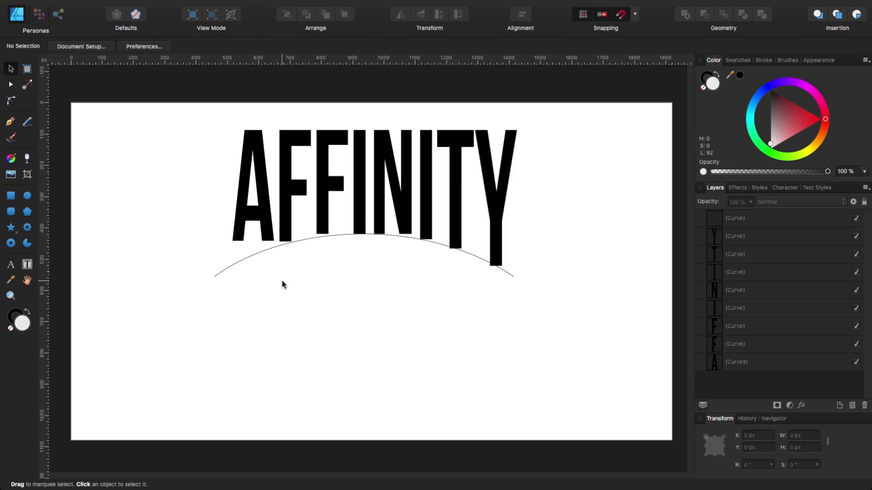
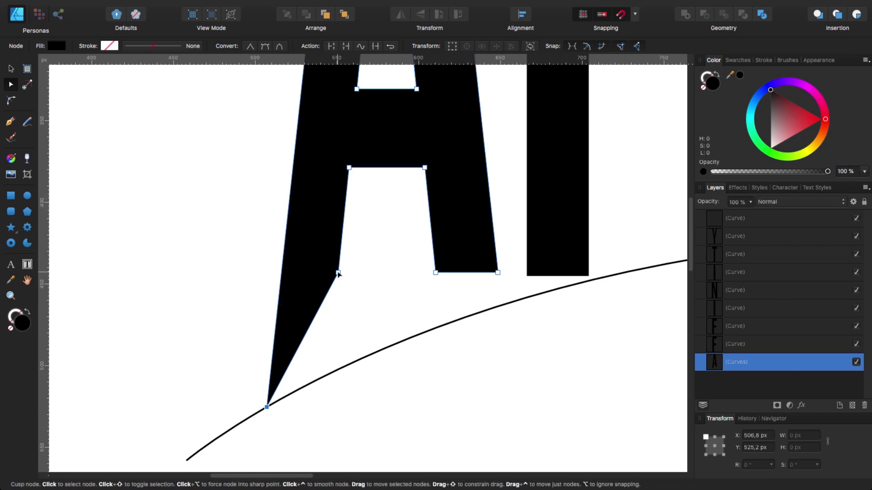
# Move the inner corner of the A's left foot and both corners of its right foot down onto the arch
pyautogui.moveTo(338, 275); pyautogui.dragTo(327, 375)
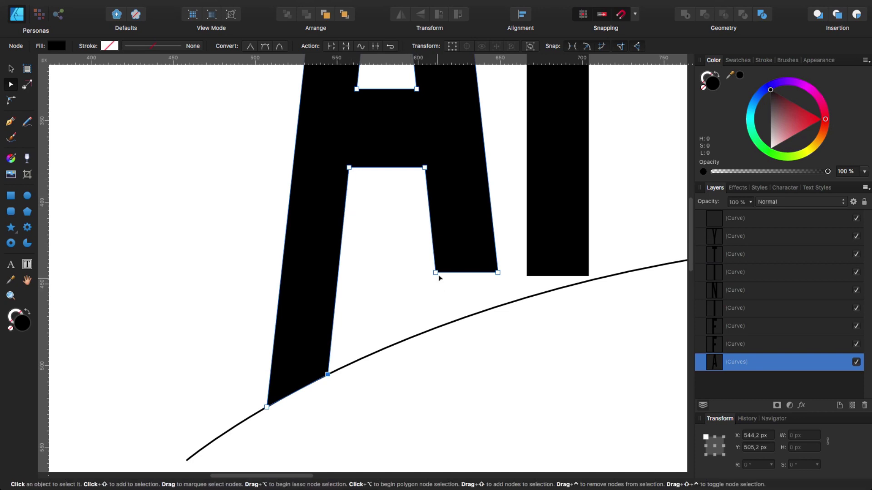
pyautogui.moveTo(436, 273); pyautogui.dragTo(441, 325)
pyautogui.moveTo(499, 274); pyautogui.dragTo(502, 305)
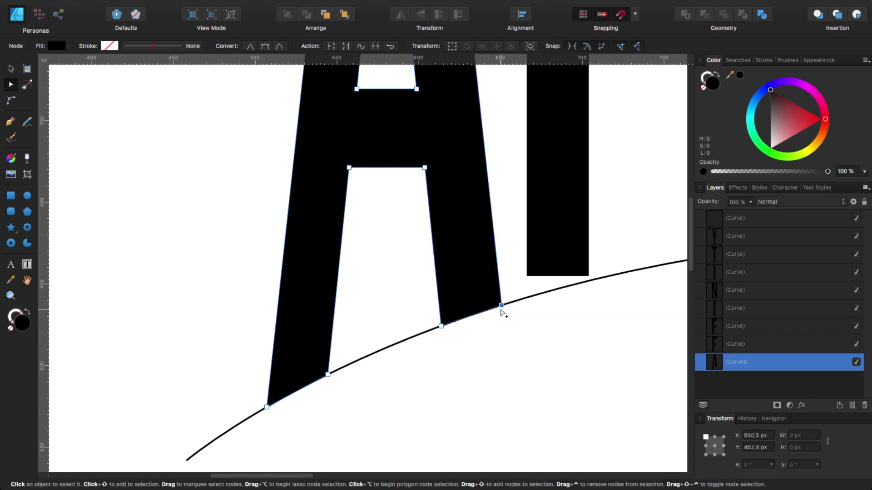
# Move both bottom corner nodes of the first F and the second F down onto the arch
pyautogui.click(551, 263)
pyautogui.moveTo(526, 276); pyautogui.dragTo(527, 298)
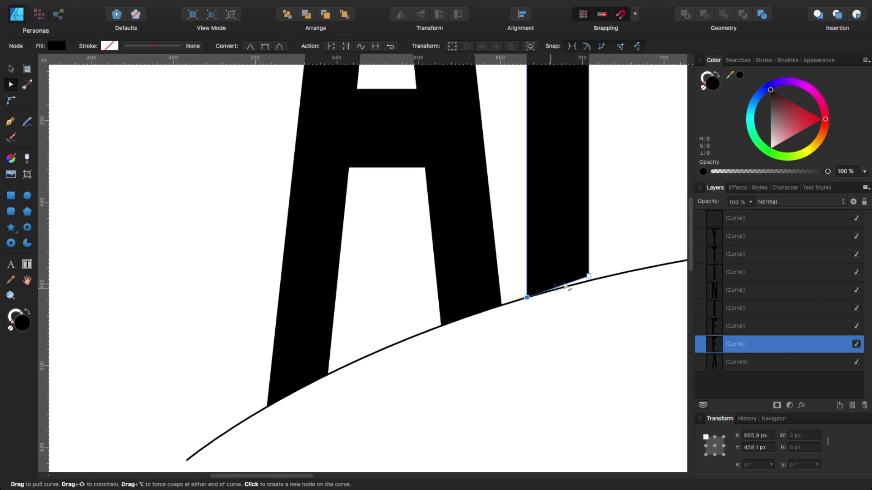
pyautogui.moveTo(589, 281); pyautogui.dragTo(586, 285)
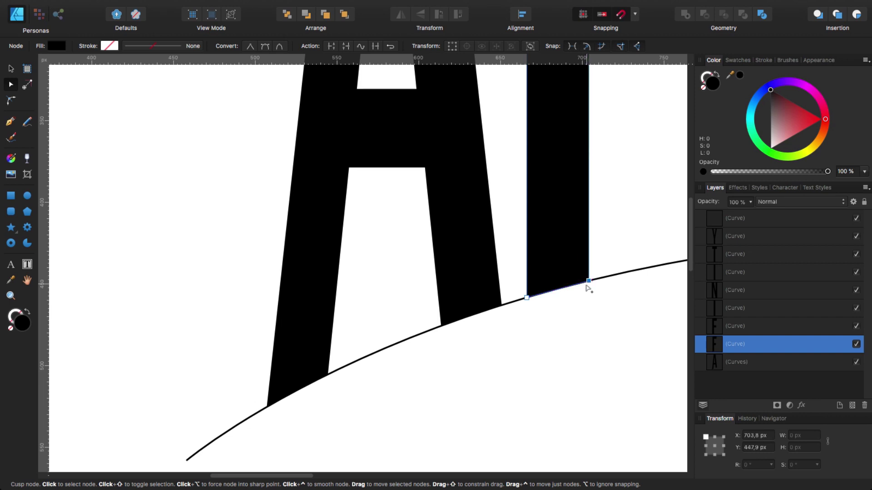
pyautogui.hscroll(8, 516, 353)
pyautogui.click(407, 246)
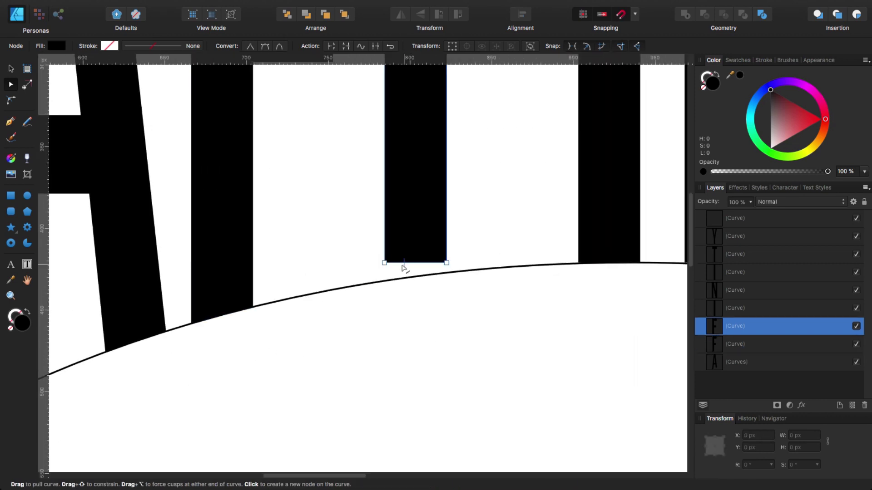
pyautogui.moveTo(385, 263); pyautogui.dragTo(385, 281)
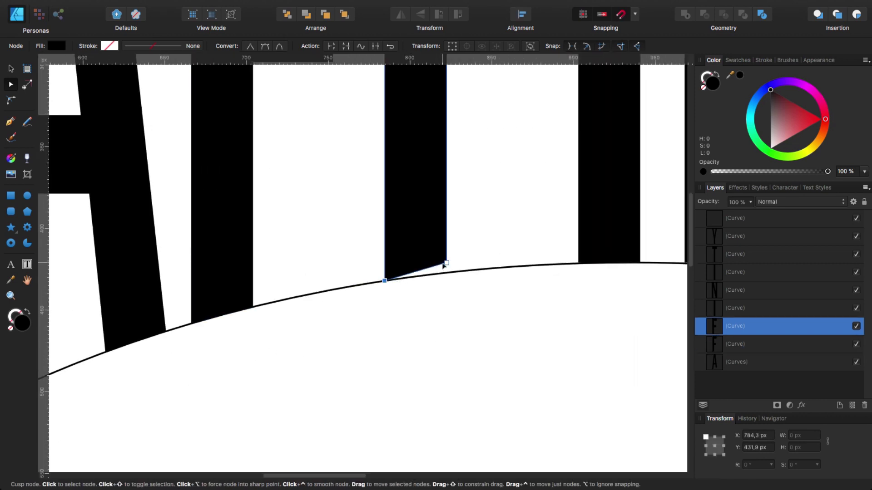
pyautogui.moveTo(446, 263); pyautogui.dragTo(447, 273)
# Move the four bottom nodes of the N down so both of its legs follow the arch
pyautogui.hscroll(7, 430, 298)
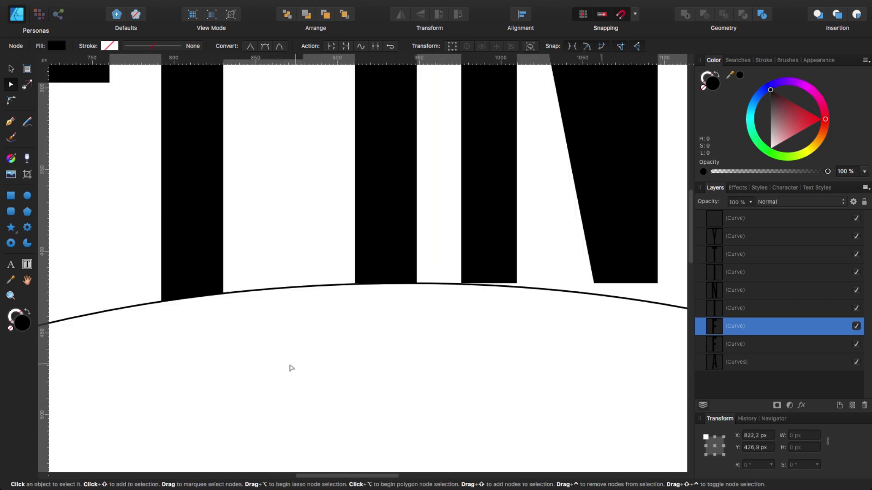
pyautogui.click(459, 299)
pyautogui.moveTo(465, 301); pyautogui.dragTo(464, 304)
pyautogui.moveTo(409, 301)
pyautogui.mouseDown()
pyautogui.moveTo(410, 313)
pyautogui.moveTo(410, 303)
pyautogui.mouseUp()
pyautogui.moveTo(541, 302); pyautogui.dragTo(545, 312)
pyautogui.moveTo(606, 300); pyautogui.dragTo(605, 320)
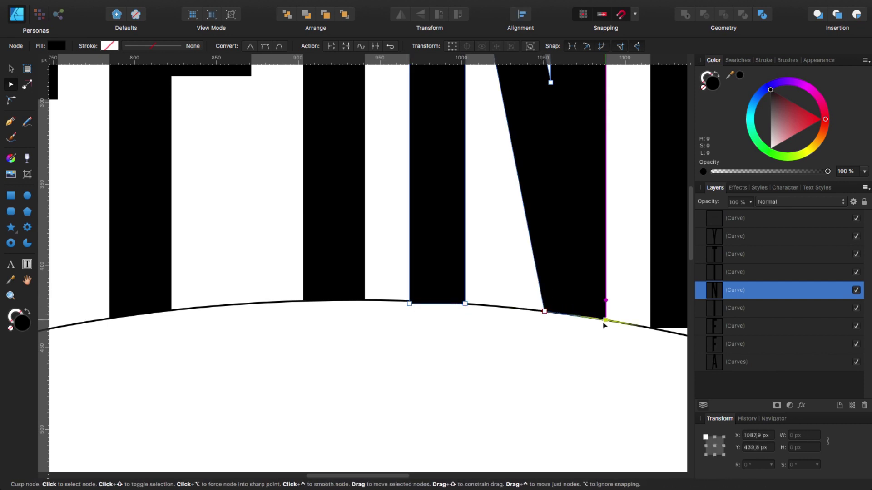
# Align the bottom corner nodes of the second I and the T with the arch's downward slope
pyautogui.hscroll(10, 399, 364)
pyautogui.click(377, 331)
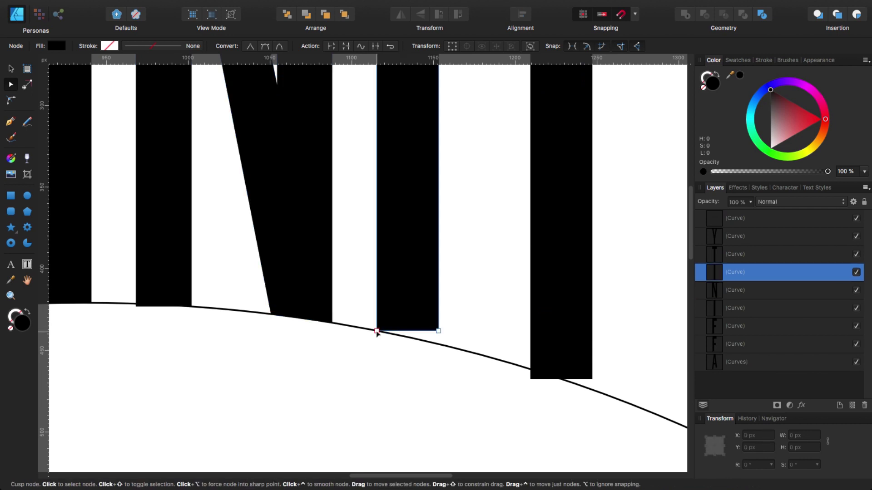
pyautogui.moveTo(376, 332); pyautogui.dragTo(380, 334)
pyautogui.moveTo(438, 331); pyautogui.dragTo(438, 344)
pyautogui.click(552, 355)
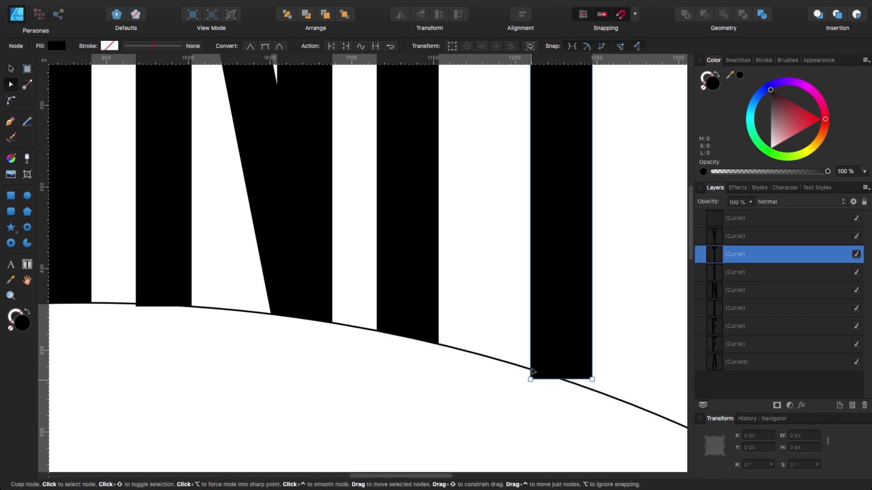
pyautogui.moveTo(530, 380); pyautogui.dragTo(531, 369)
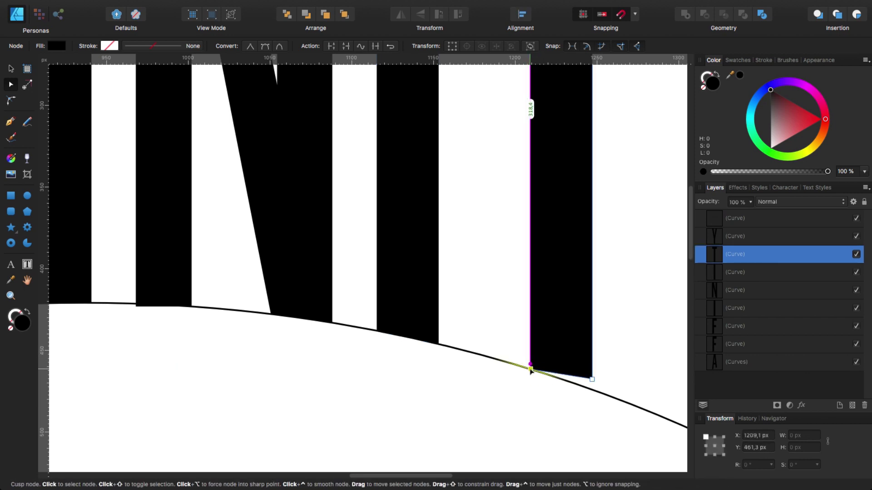
pyautogui.moveTo(592, 381); pyautogui.dragTo(591, 393)
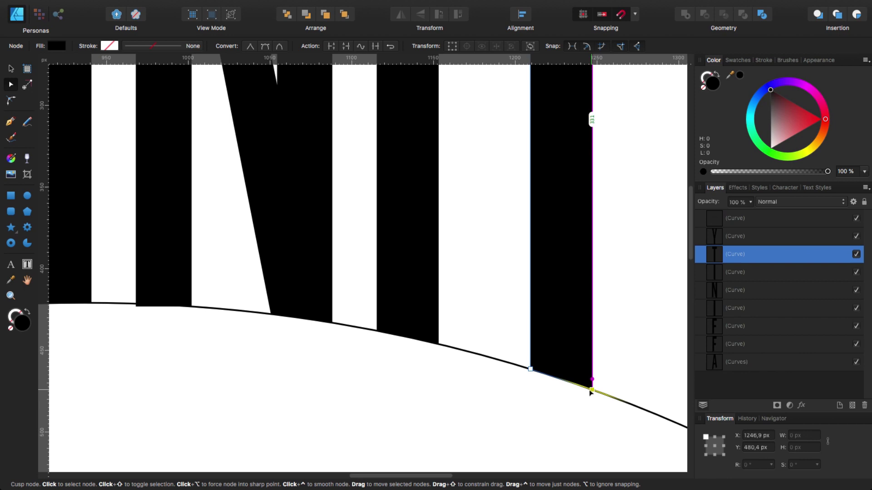
# Move both bottom corner nodes of the Y onto the arch so its stem follows the slope
pyautogui.click(532, 402)
pyautogui.scroll(-3, 522, 391)
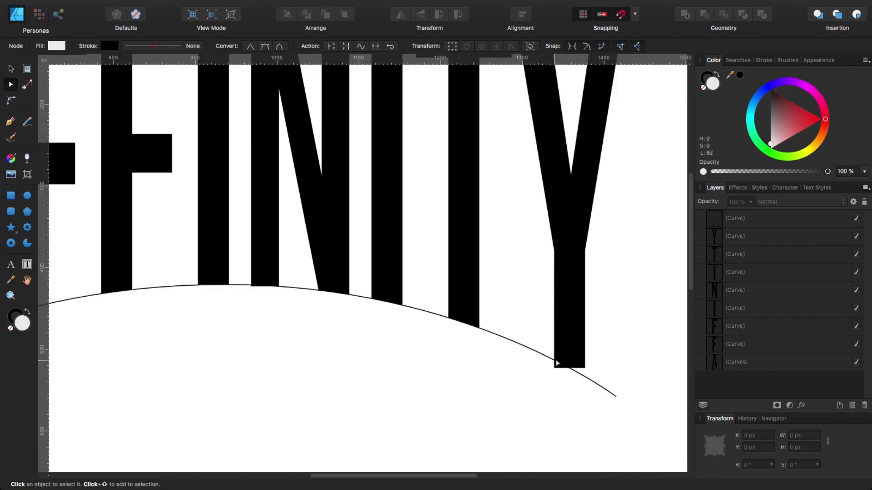
pyautogui.scroll(3, 566, 377)
pyautogui.scroll(-4, 390, 318)
pyautogui.hscroll(4, 391, 318)
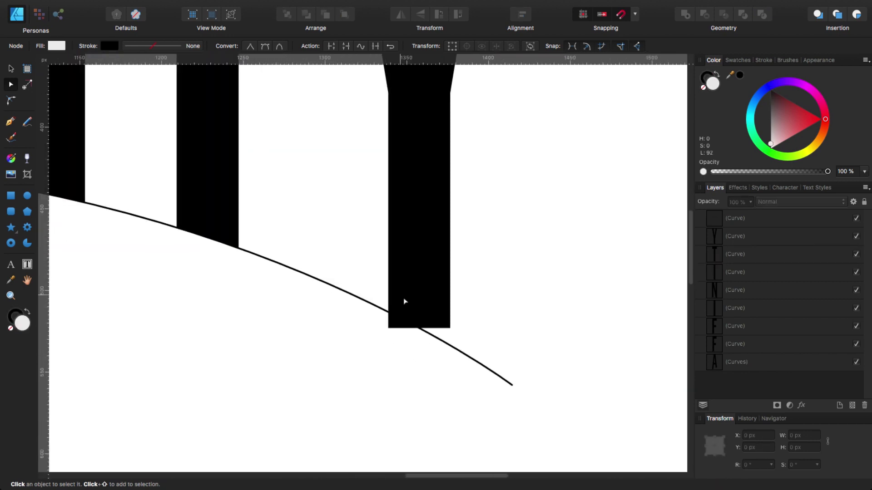
pyautogui.click(418, 321)
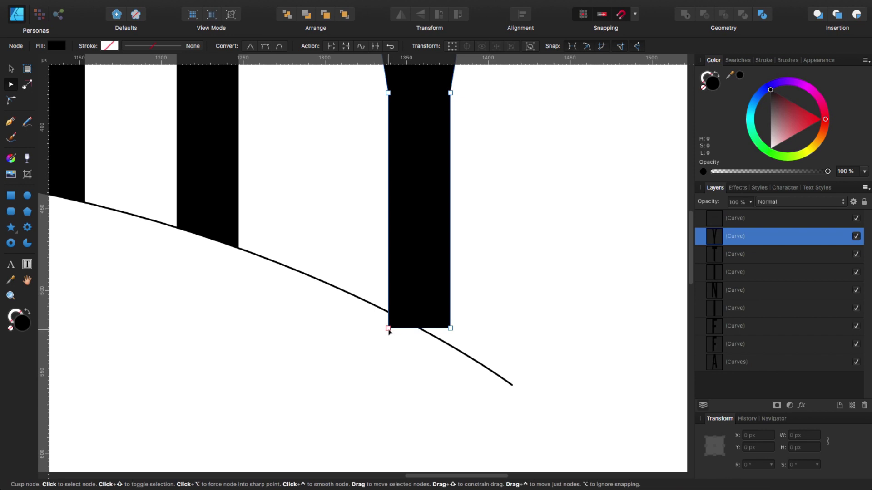
pyautogui.moveTo(389, 326); pyautogui.dragTo(388, 312)
pyautogui.moveTo(450, 327); pyautogui.dragTo(450, 346)
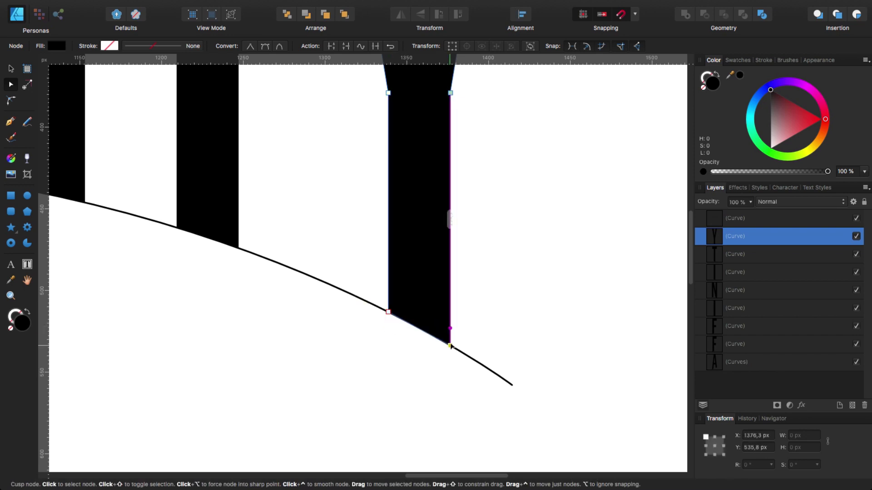
pyautogui.click(418, 377)
pyautogui.scroll(-5, 421, 352)
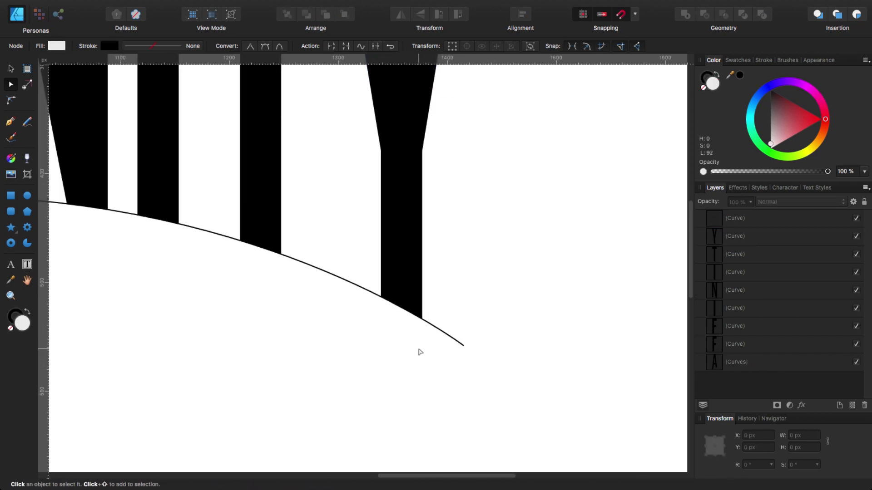
# Select all eight AFFINITY letters without the arch and merge them into one object with Add
pyautogui.scroll(-2, 414, 346)
pyautogui.scroll(2, 397, 352)
pyautogui.hscroll(-2, 397, 353)
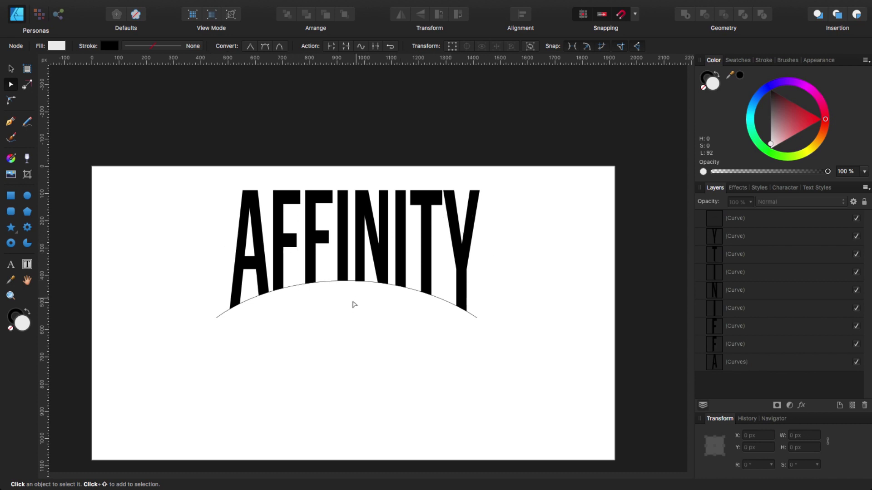
pyautogui.hscroll(-3, 364, 307)
pyautogui.scroll(-2, 363, 307)
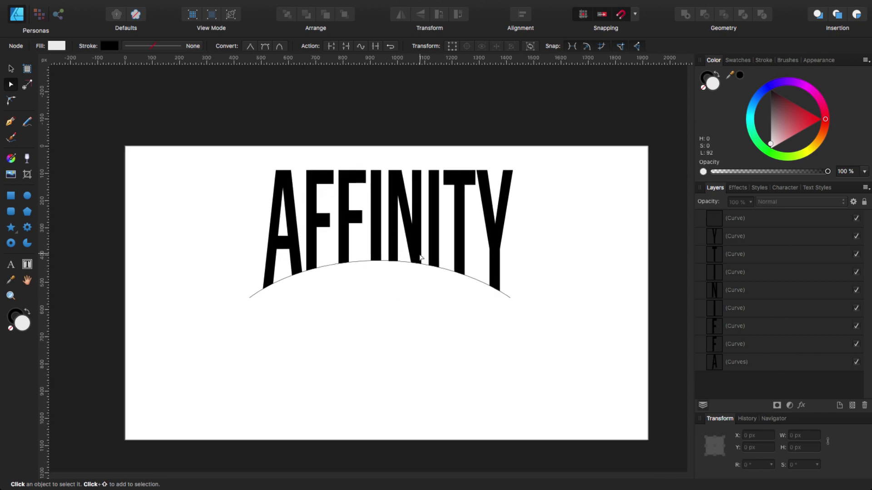
pyautogui.click(11, 69)
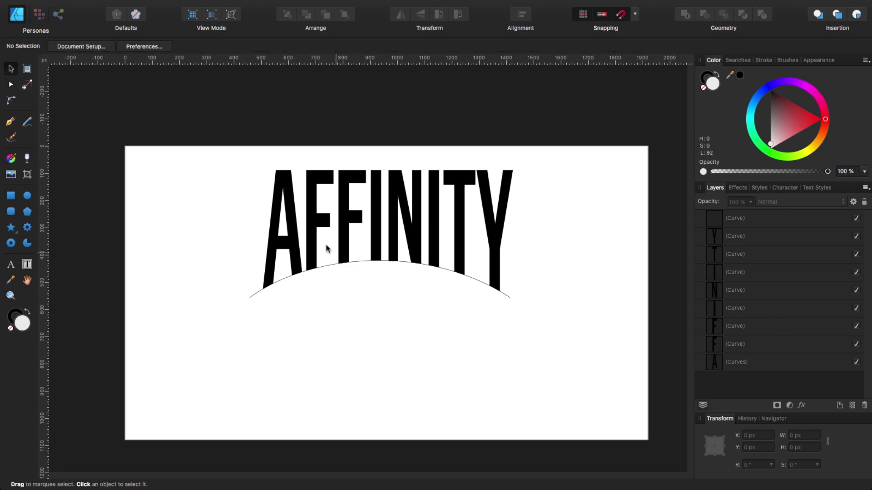
pyautogui.click(294, 187)
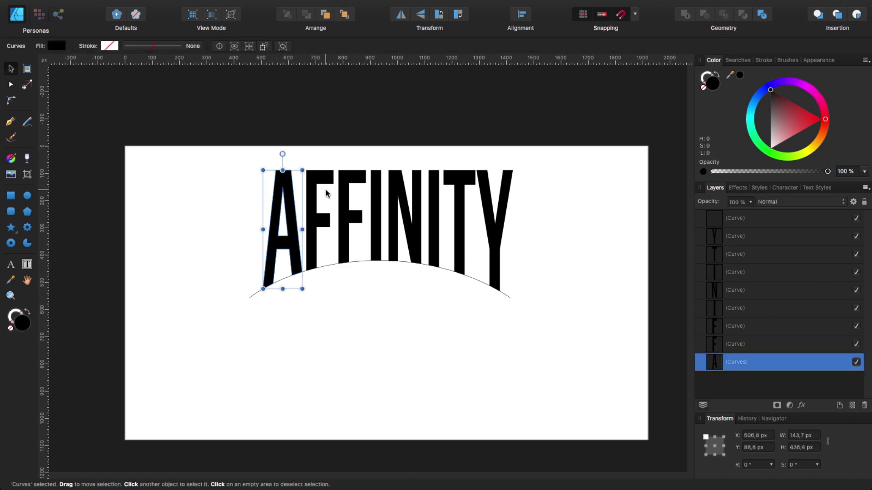
pyautogui.keyDown('shift'); pyautogui.click(318, 181); pyautogui.keyUp('shift')
pyautogui.keyDown('shift'); pyautogui.click(352, 182); pyautogui.keyUp('shift')
pyautogui.keyDown('shift'); pyautogui.click(376, 186); pyautogui.keyUp('shift')
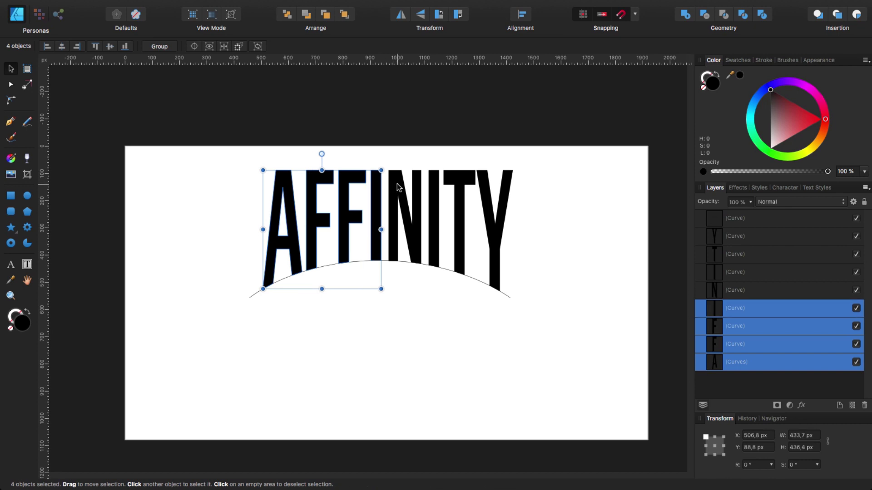
pyautogui.keyDown('shift'); pyautogui.click(399, 187); pyautogui.keyUp('shift')
pyautogui.keyDown('shift'); pyautogui.click(437, 199); pyautogui.keyUp('shift')
pyautogui.keyDown('shift'); pyautogui.click(458, 196); pyautogui.keyUp('shift')
pyautogui.keyDown('shift'); pyautogui.click(483, 219); pyautogui.keyUp('shift')
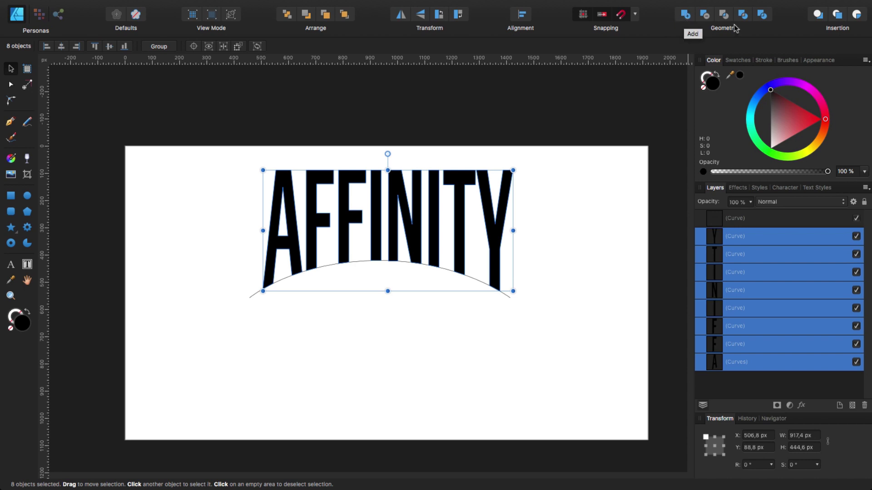
pyautogui.click(686, 17)
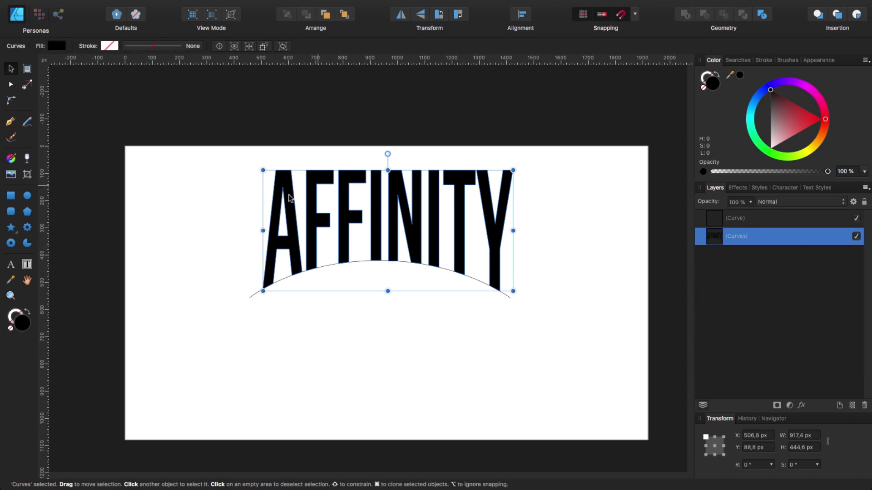
pyautogui.click(400, 323)
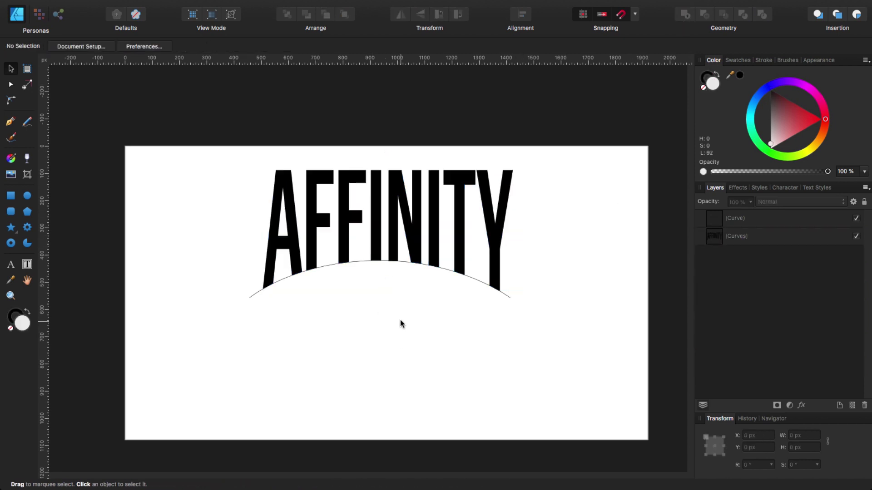
# Hide the arch curve temporarily to inspect the bottom edges of the letters, and show it again
pyautogui.click(362, 260)
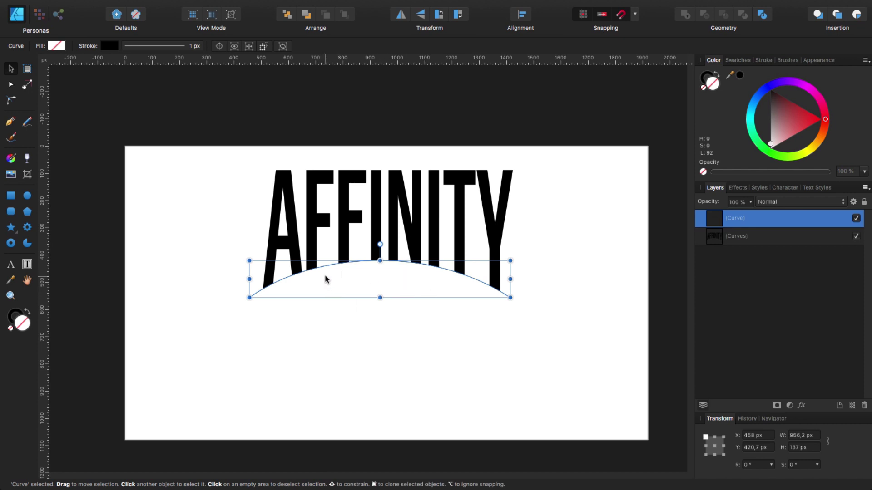
pyautogui.scroll(5, 326, 279)
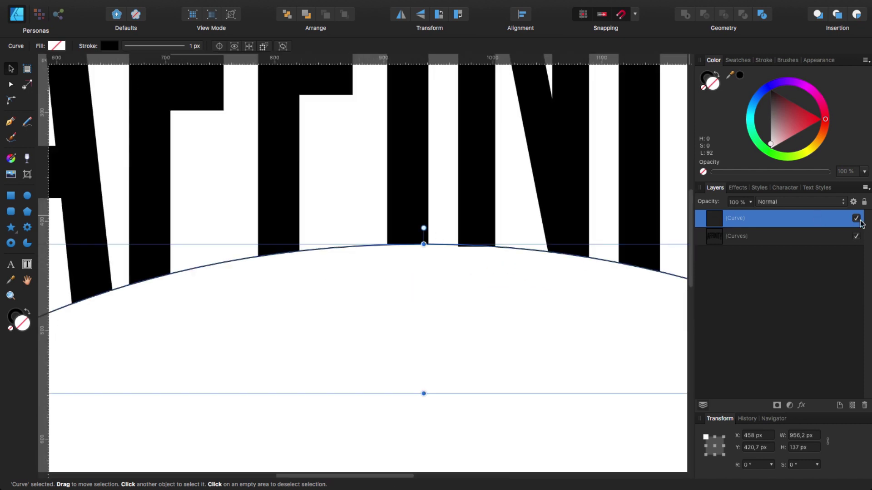
pyautogui.click(856, 218)
pyautogui.click(342, 196)
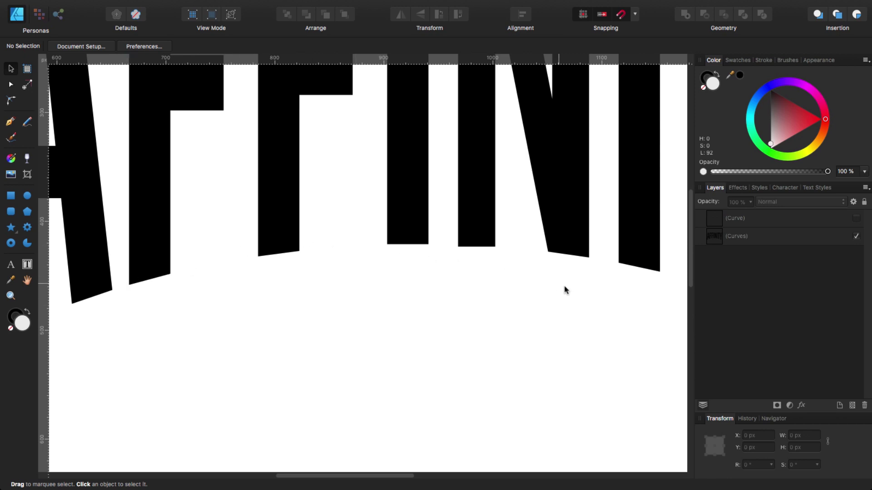
pyautogui.click(459, 245)
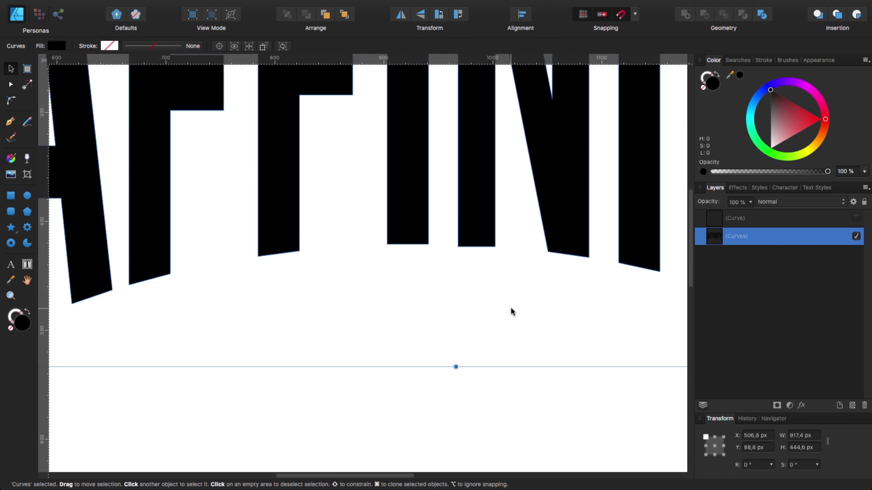
pyautogui.click(857, 219)
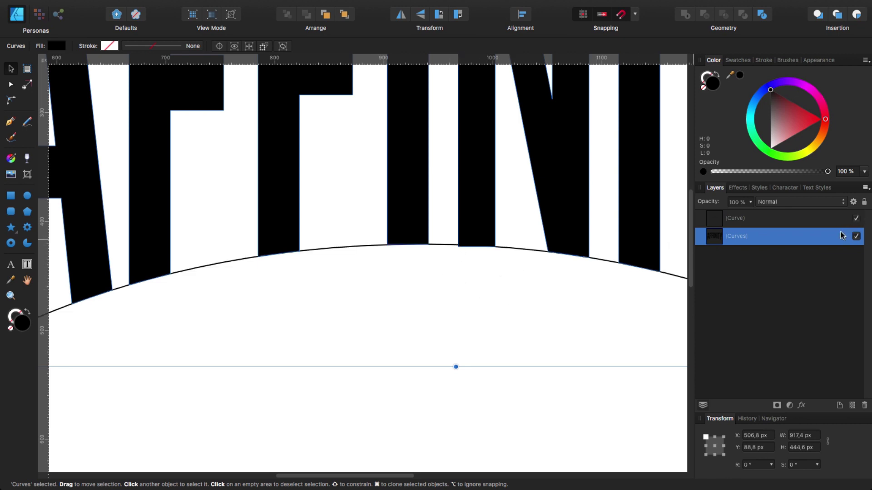
# Set the arch curve's stroke width to 5 px
pyautogui.click(741, 223)
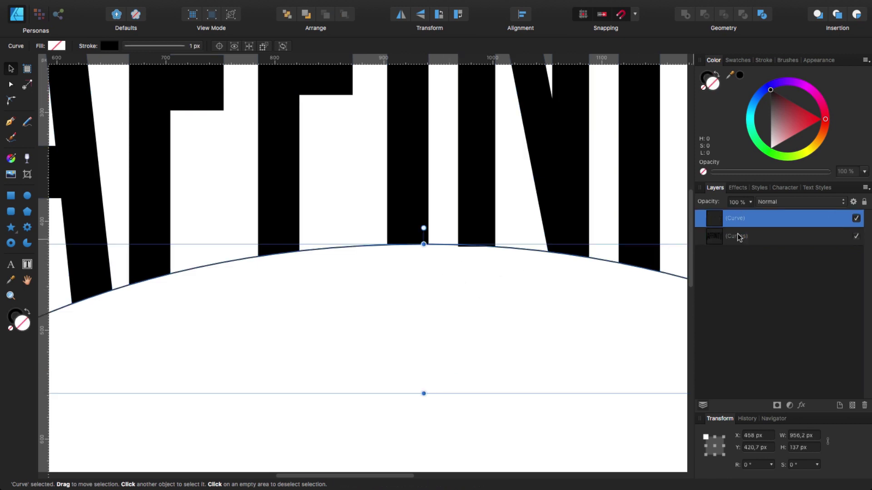
pyautogui.click(172, 46)
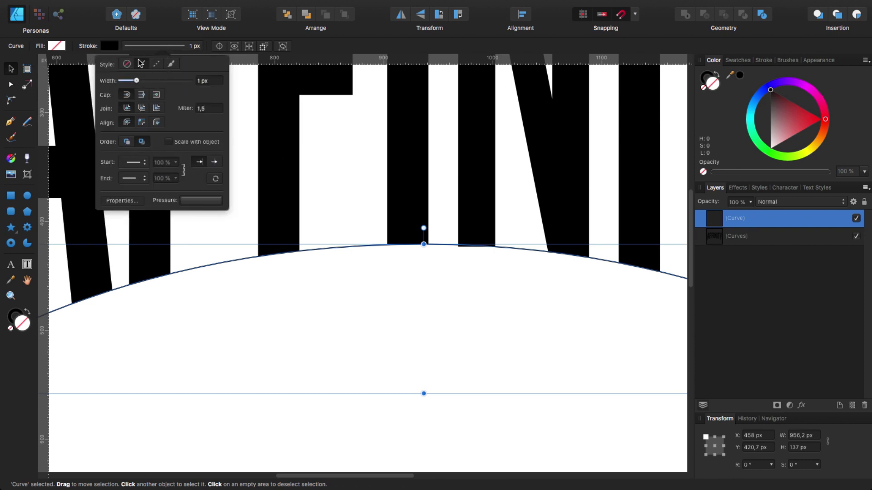
pyautogui.click(209, 81)
pyautogui.write('5')
pyautogui.press('Return')
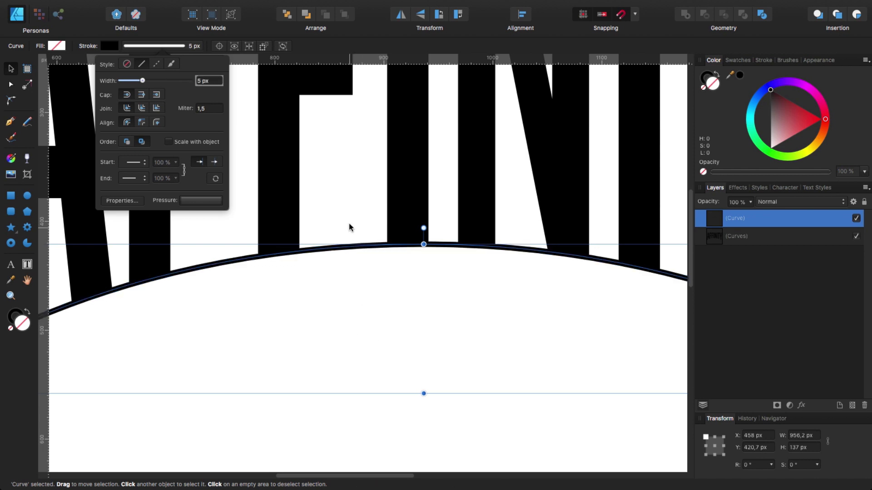
pyautogui.click(367, 255)
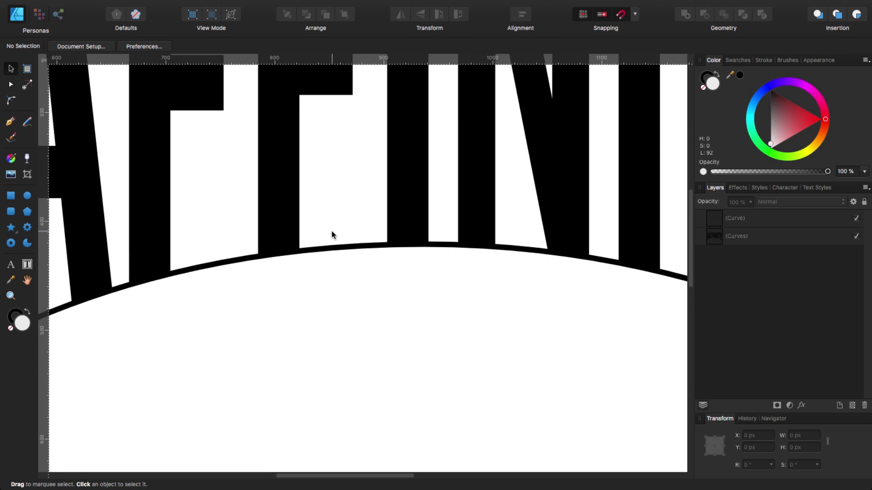
# Select the merged lettering together with the arch curve and subtract the arch from the letters
pyautogui.hotkey('ctrl', '-')
pyautogui.hotkey('ctrl', '-')
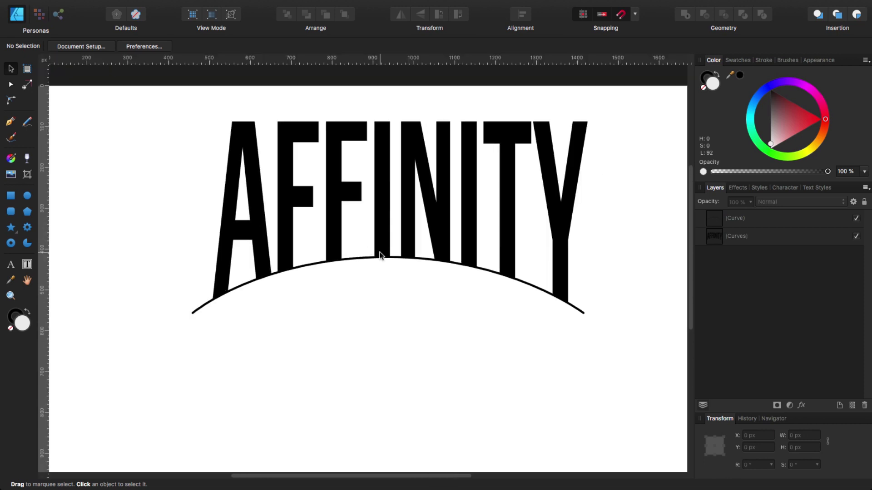
pyautogui.click(336, 224)
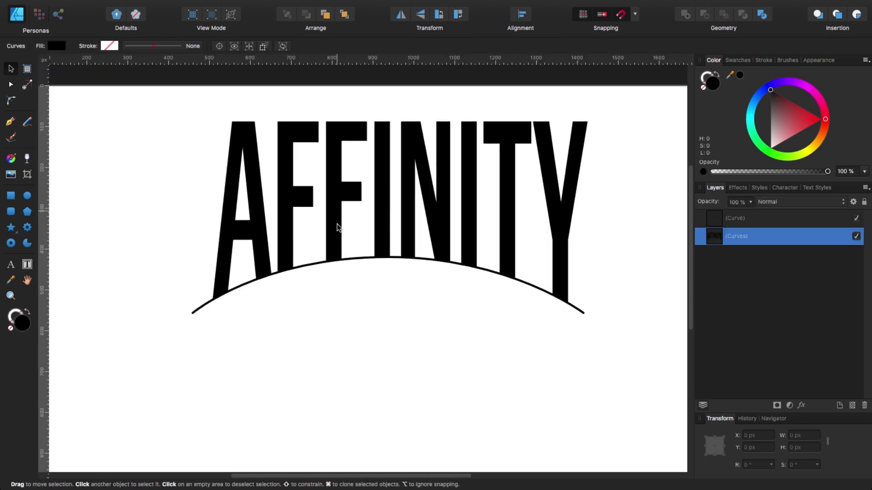
pyautogui.keyDown('shift'); pyautogui.click(198, 309); pyautogui.keyUp('shift')
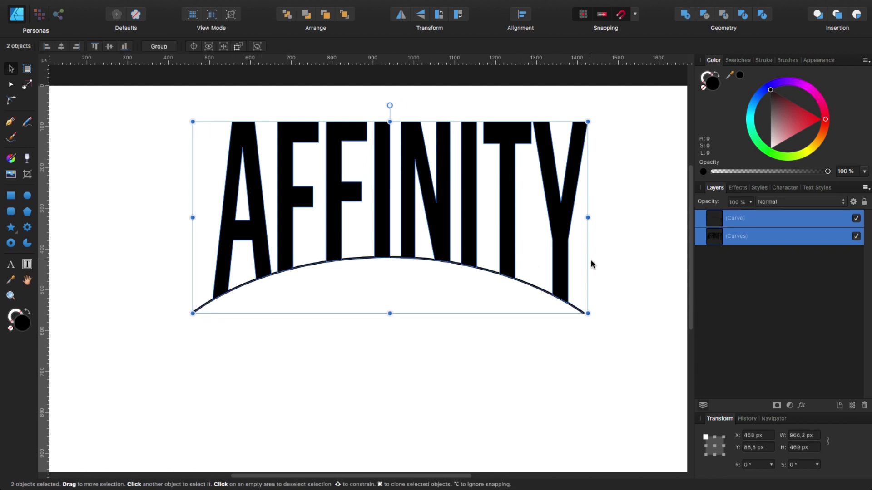
pyautogui.click(705, 15)
pyautogui.click(439, 308)
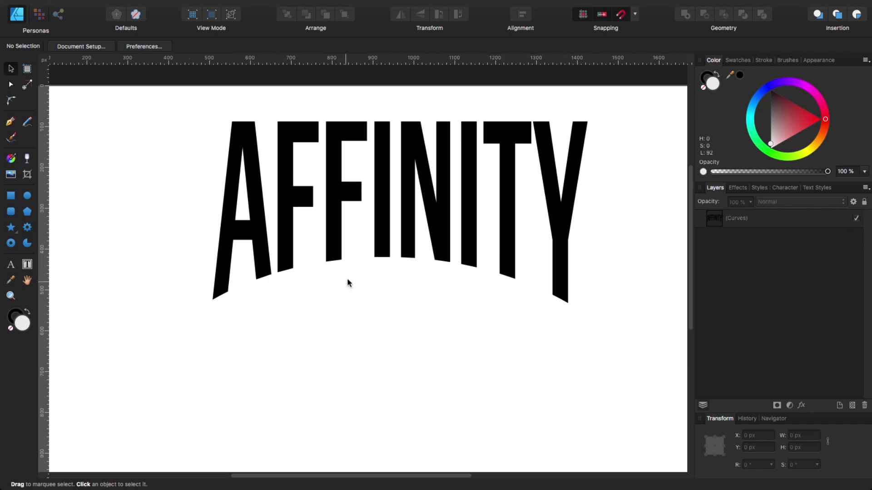
# Move the lettering down to the middle of the page, at about X 501.3 px and Y 317.7 px
pyautogui.scroll(-5, 366, 298)
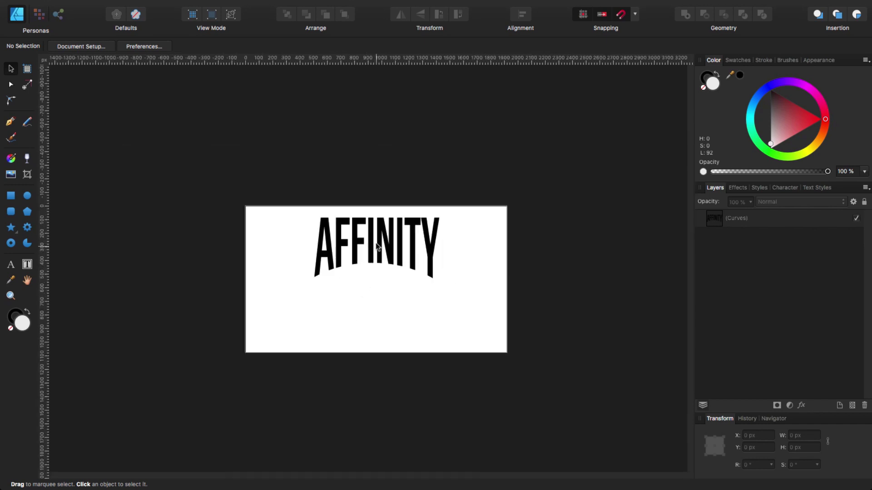
pyautogui.moveTo(373, 253); pyautogui.dragTo(373, 277)
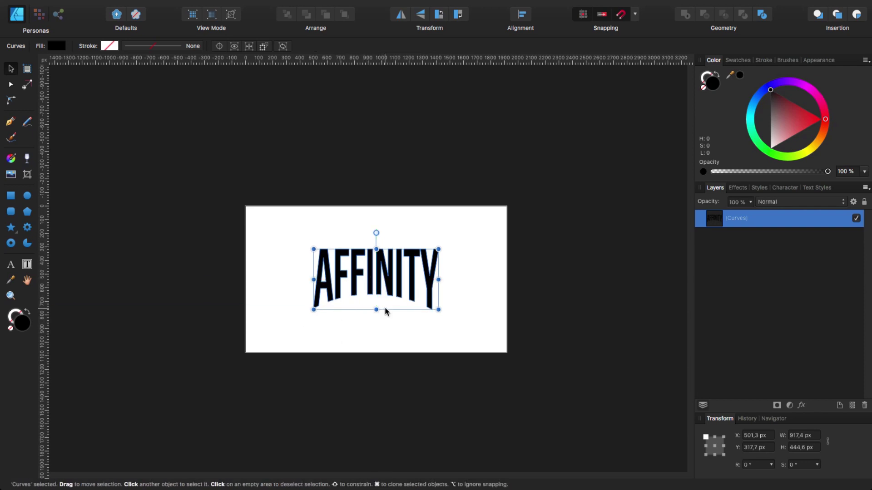
pyautogui.press('super+1')
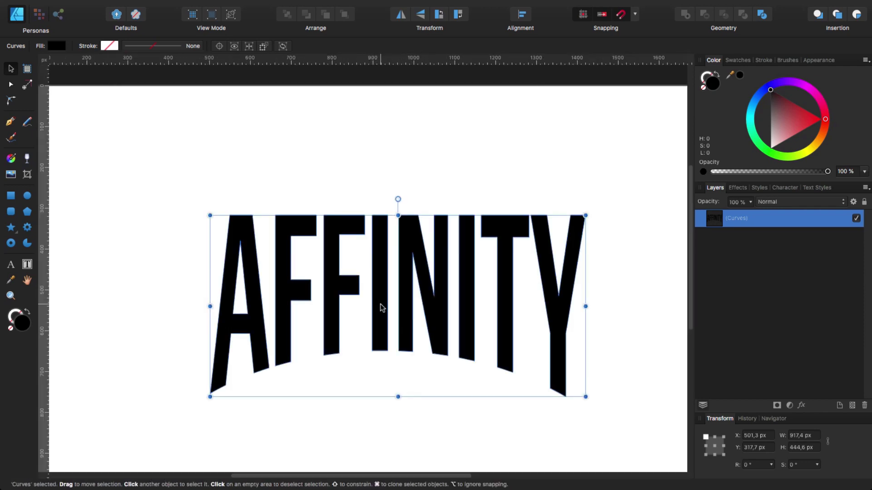
pyautogui.press('super+minus')
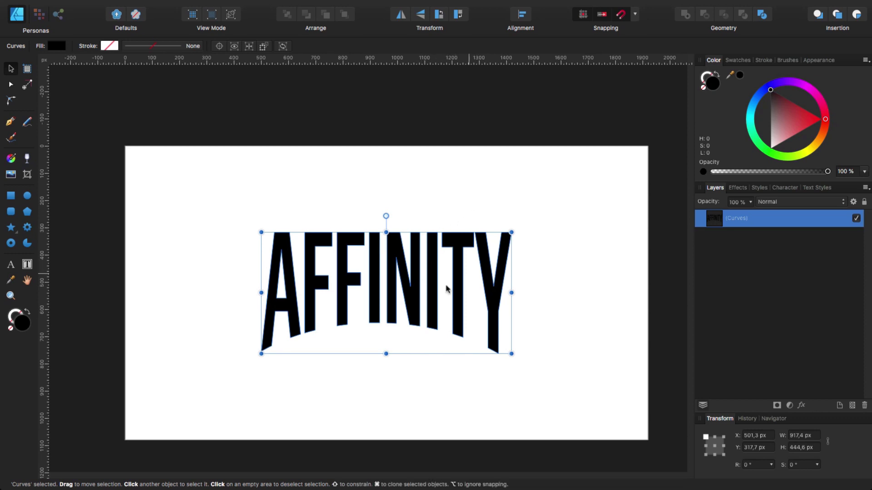
pyautogui.moveTo(422, 300); pyautogui.dragTo(416, 305)
# Give the lettering a solid 1 px stroke in blue with HSL values 228, 100, 71
pyautogui.click(147, 48)
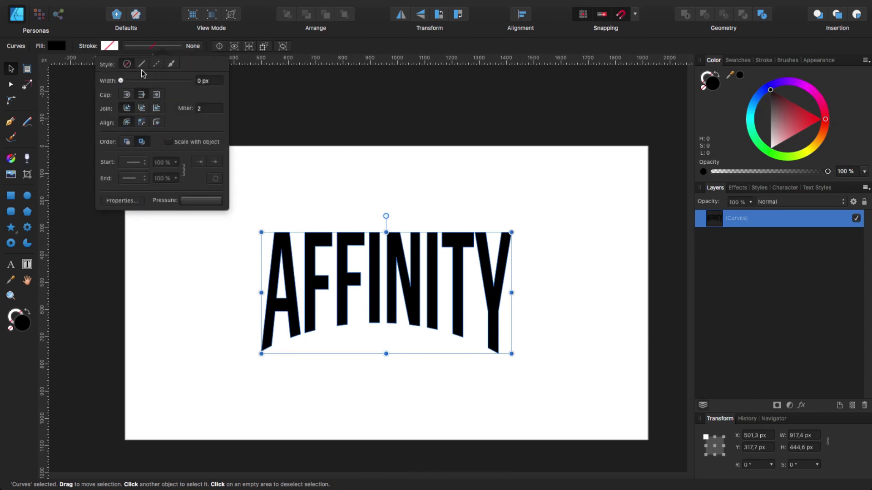
pyautogui.click(141, 66)
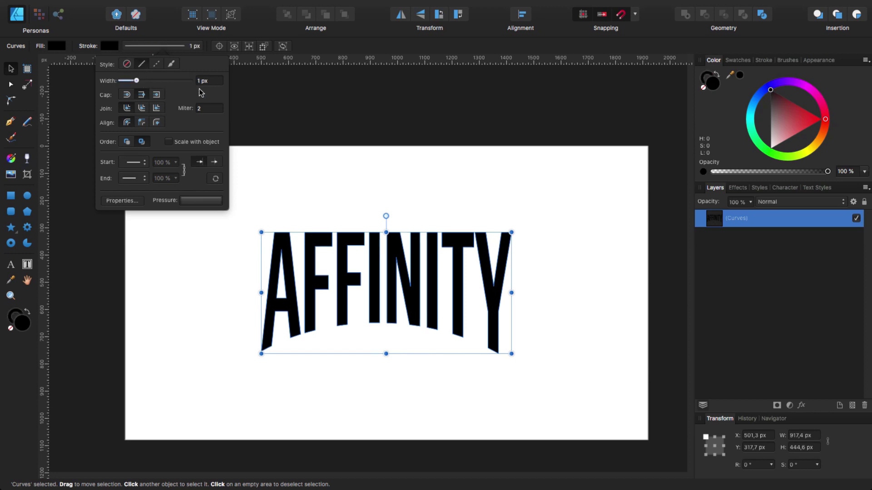
pyautogui.click(110, 46)
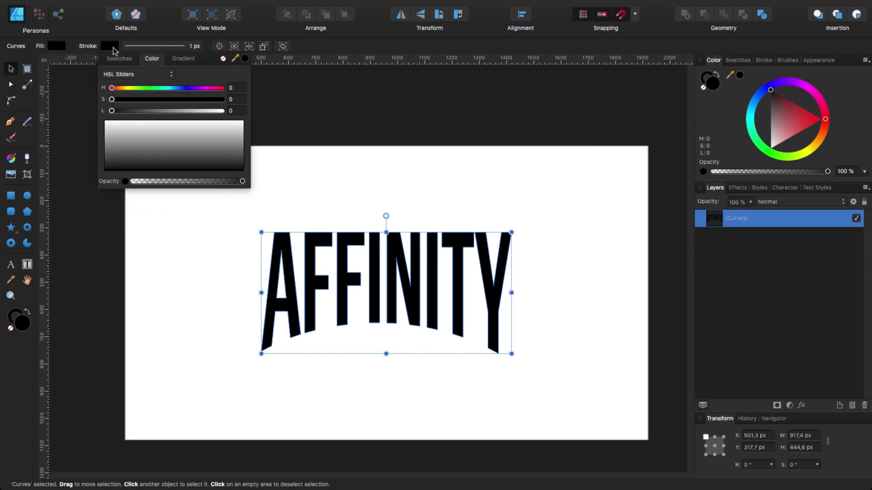
pyautogui.moveTo(113, 90); pyautogui.dragTo(182, 89)
pyautogui.moveTo(111, 99)
pyautogui.mouseDown()
pyautogui.moveTo(223, 99)
pyautogui.moveTo(164, 111)
pyautogui.moveTo(191, 113)
pyautogui.mouseUp()
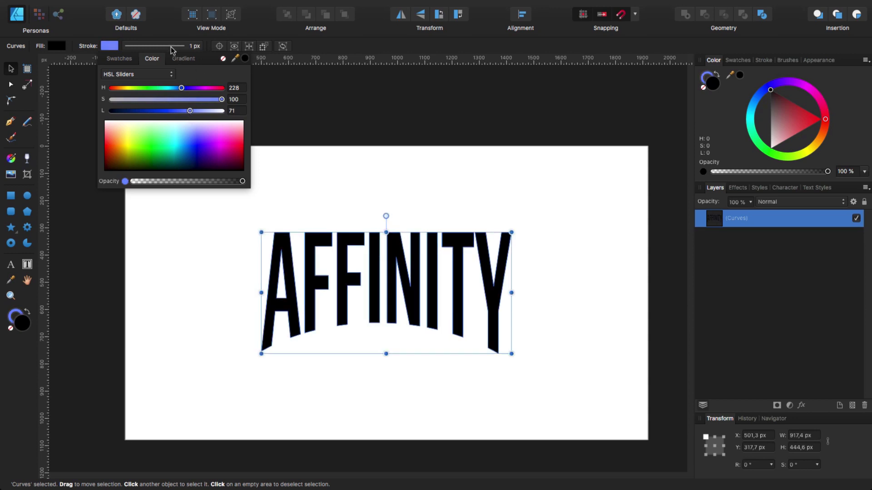
# Set the lettering's stroke to a square cap, aligned to the outside, with a width of 55 px
pyautogui.click(172, 47)
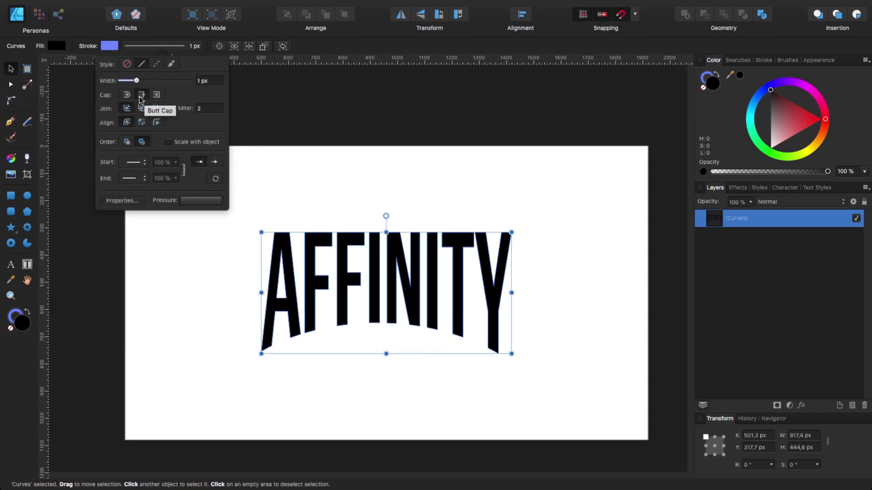
pyautogui.click(158, 96)
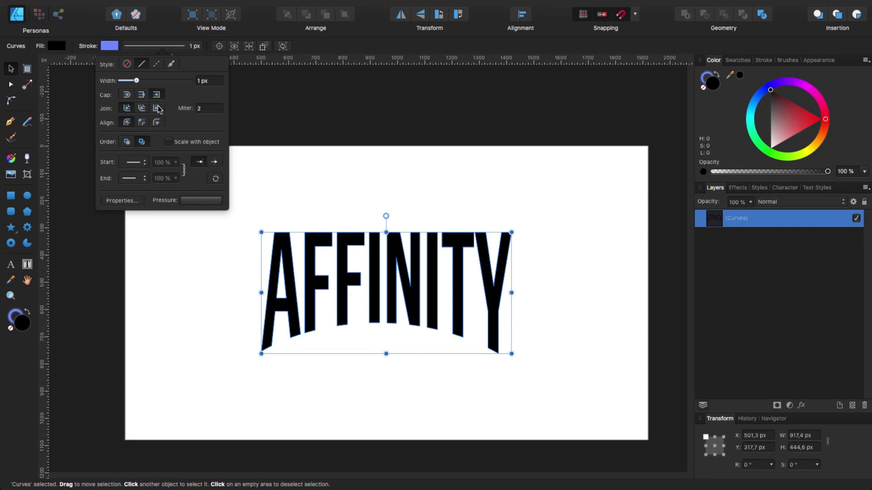
pyautogui.click(161, 124)
pyautogui.moveTo(138, 82); pyautogui.dragTo(183, 88)
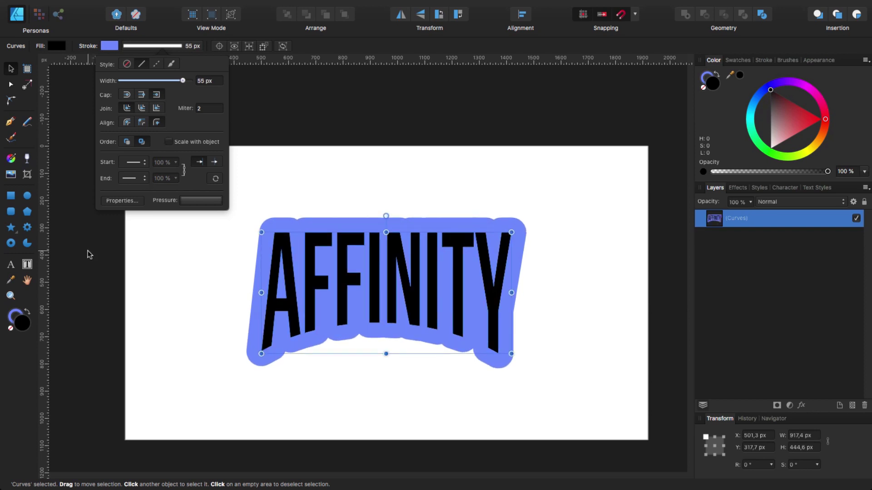
pyautogui.click(264, 102)
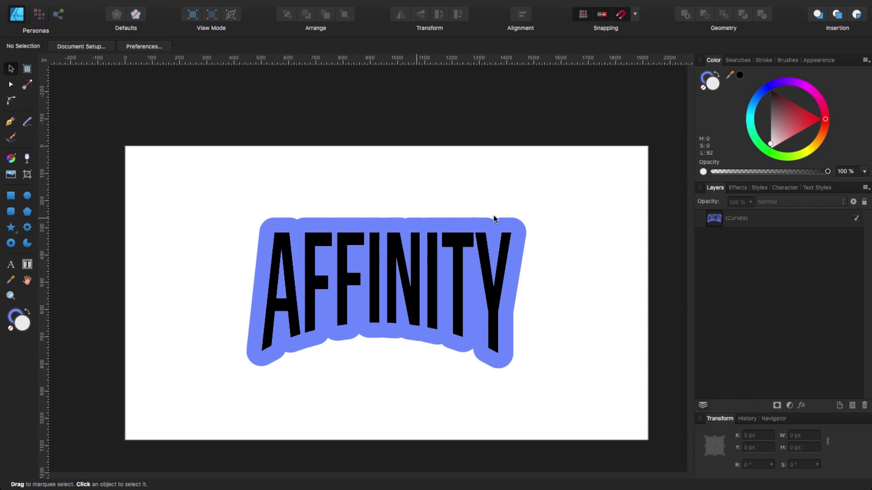
# Expand the lettering's blue stroke into its own shape and hide the black letters beneath it
pyautogui.click(715, 219)
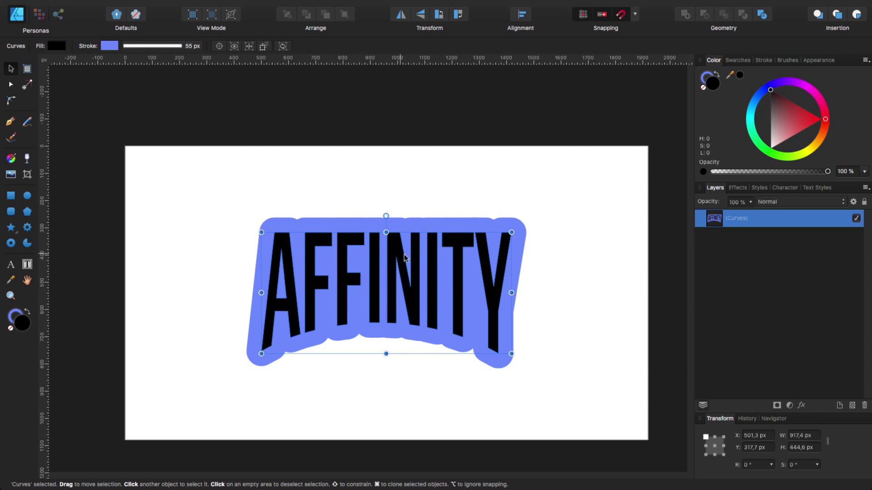
pyautogui.moveTo(226, 4)
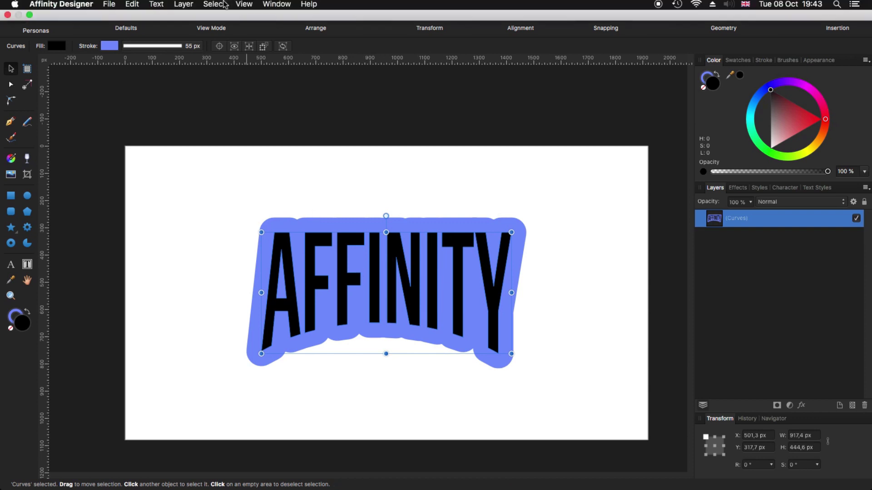
pyautogui.click(184, 6)
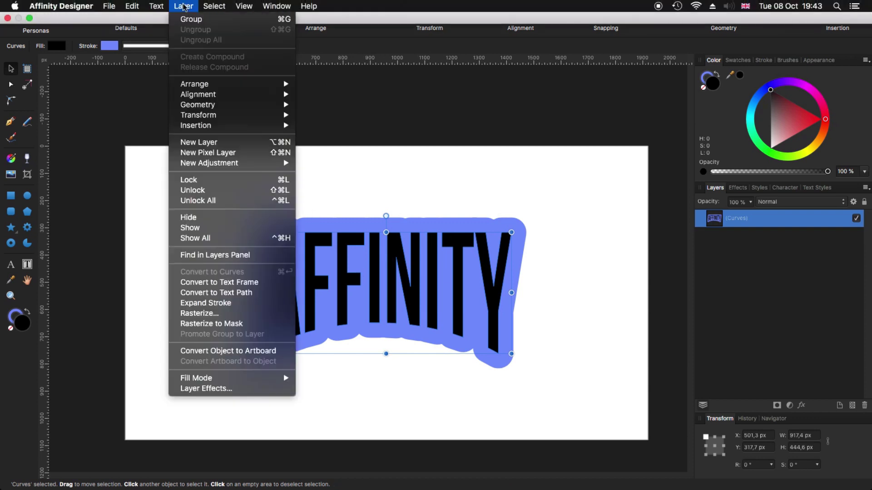
pyautogui.click(224, 303)
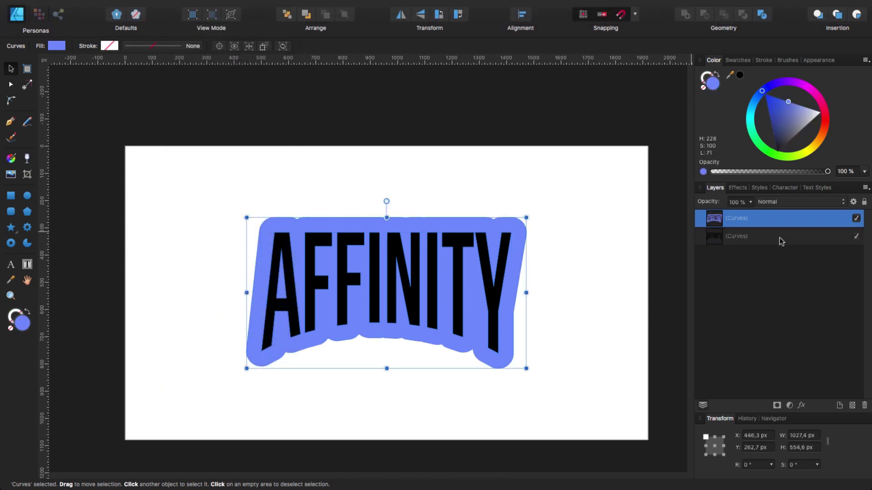
pyautogui.click(856, 236)
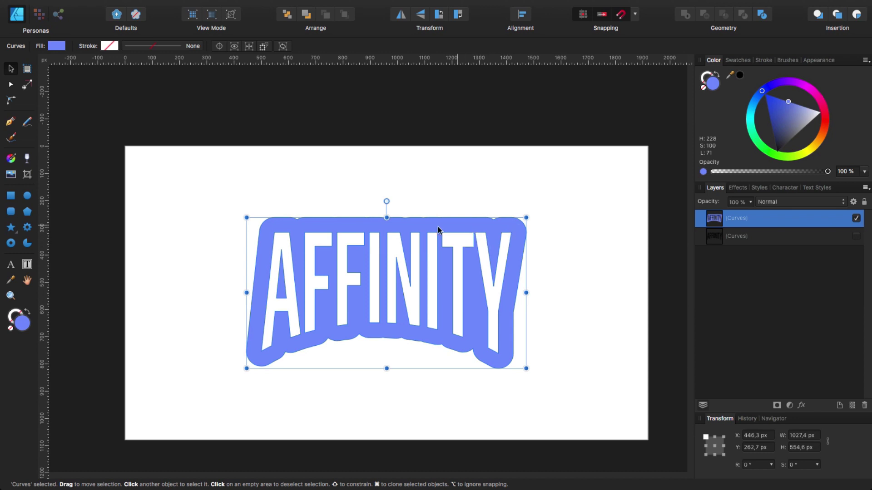
# Divide the expanded blue shape into separate curves and delete all the letter pieces, keeping only the outer shape
pyautogui.click(762, 15)
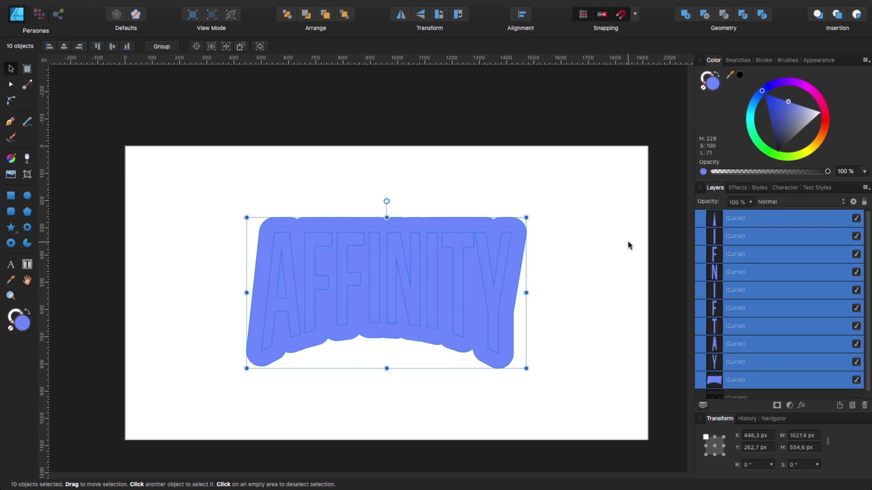
pyautogui.keyDown('shift'); pyautogui.click(265, 359); pyautogui.keyUp('shift')
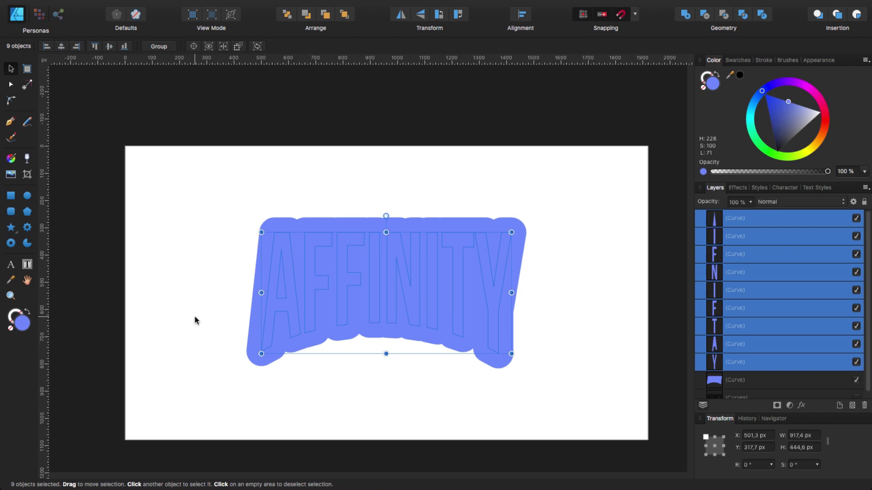
pyautogui.press('Delete')
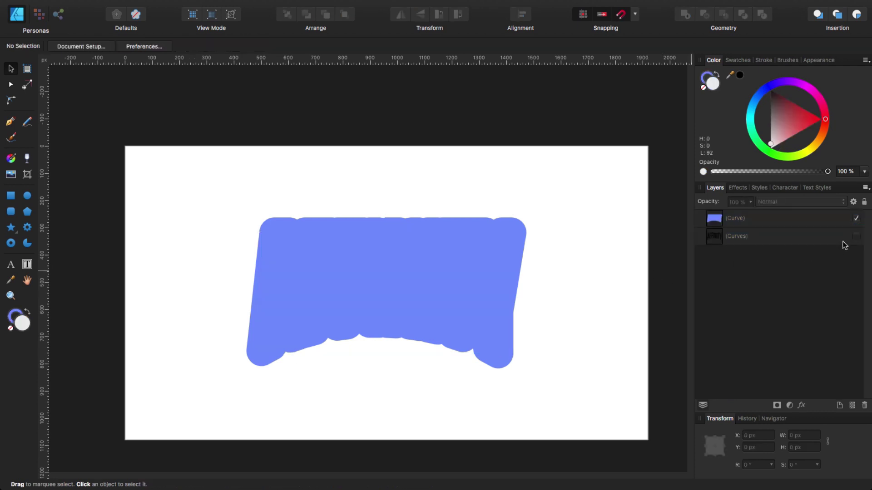
# Show the black lettering again and move the blue shape behind it
pyautogui.click(856, 237)
pyautogui.click(718, 222)
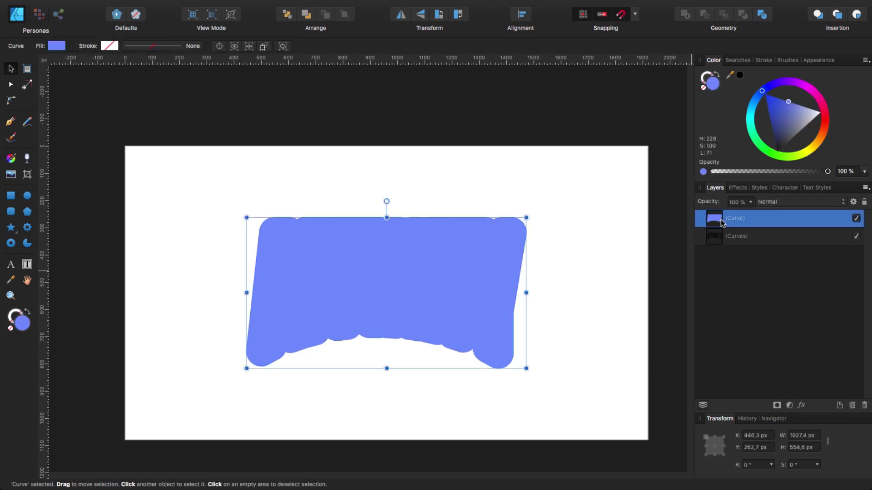
pyautogui.moveTo(720, 221); pyautogui.dragTo(717, 248)
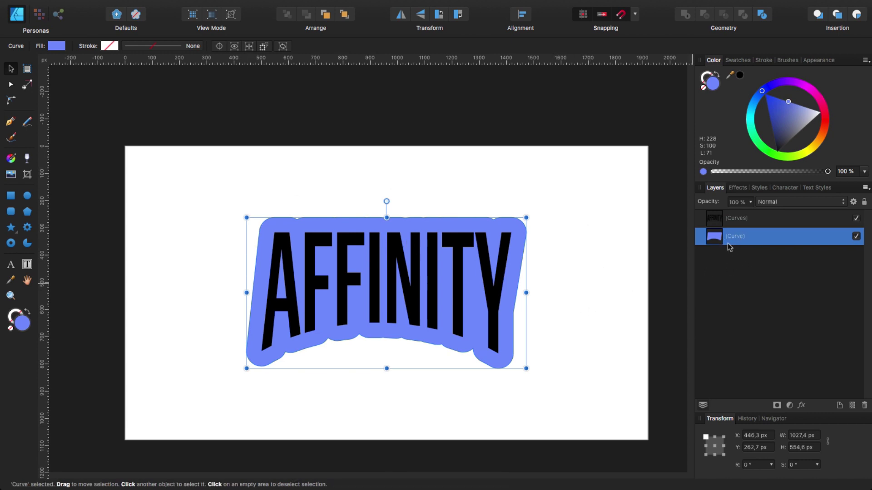
# Give the blue background shape a yellow stroke with HSL values 46, 95, 58 and a width of 20 px
pyautogui.click(109, 46)
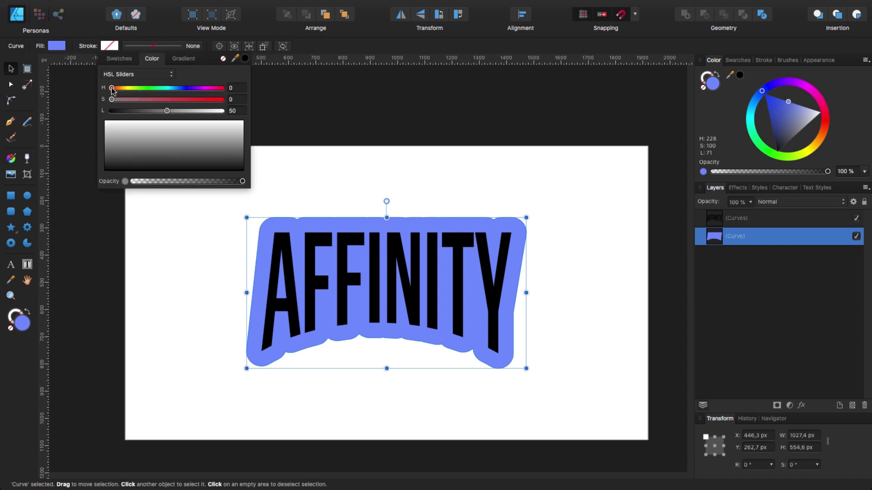
pyautogui.moveTo(111, 88)
pyautogui.mouseDown()
pyautogui.moveTo(196, 100)
pyautogui.moveTo(169, 113)
pyautogui.moveTo(176, 111)
pyautogui.mouseUp()
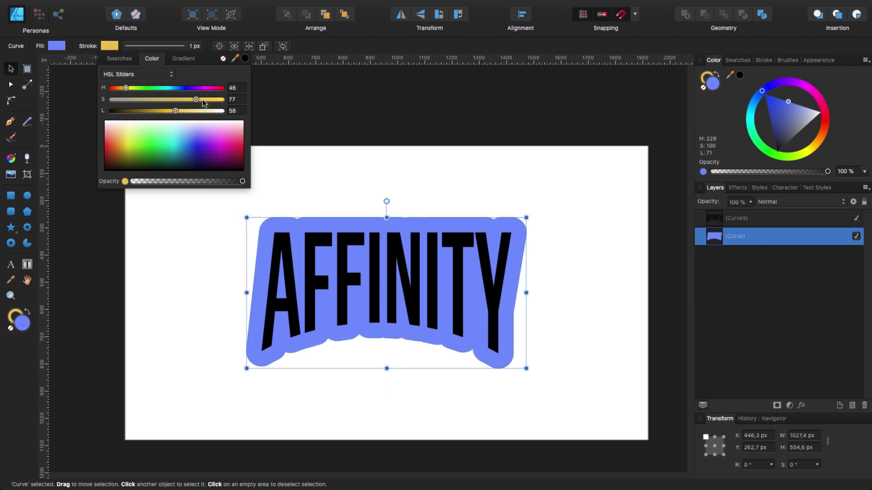
pyautogui.click(178, 47)
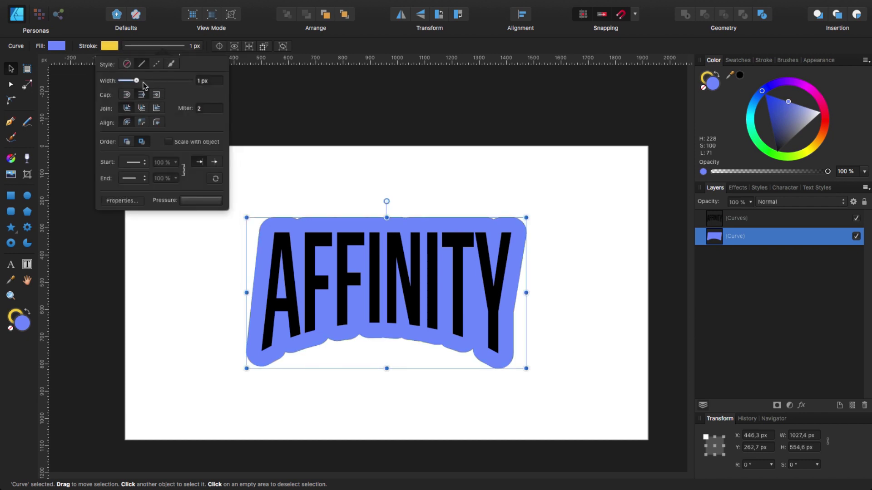
pyautogui.moveTo(137, 82); pyautogui.dragTo(158, 85)
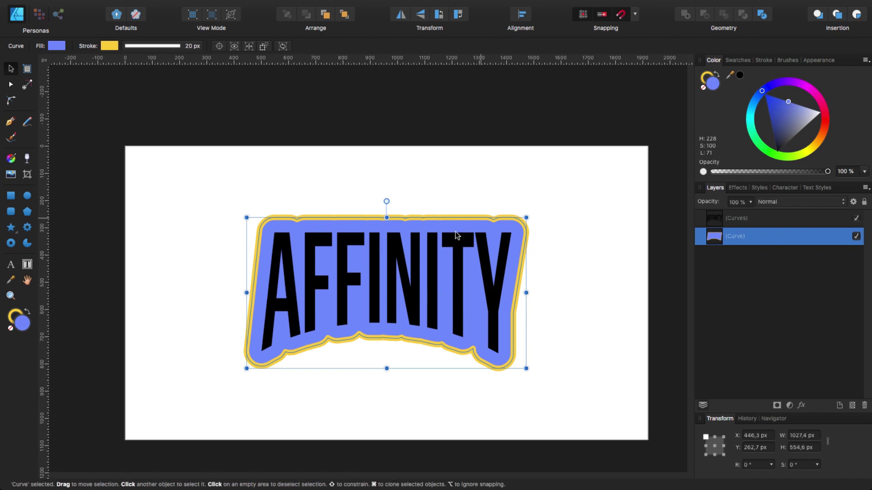
# Hide the black lettering and expand the blue shape's yellow stroke into its own outline shape
pyautogui.click(857, 219)
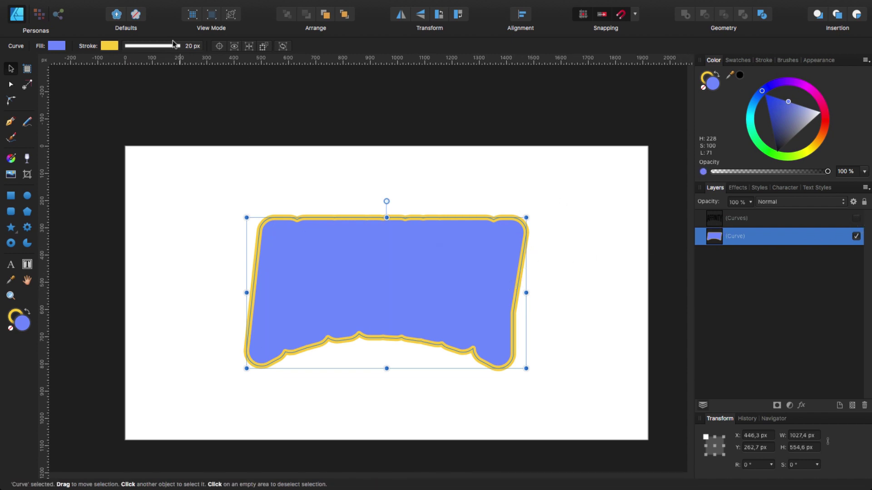
pyautogui.moveTo(213, 2)
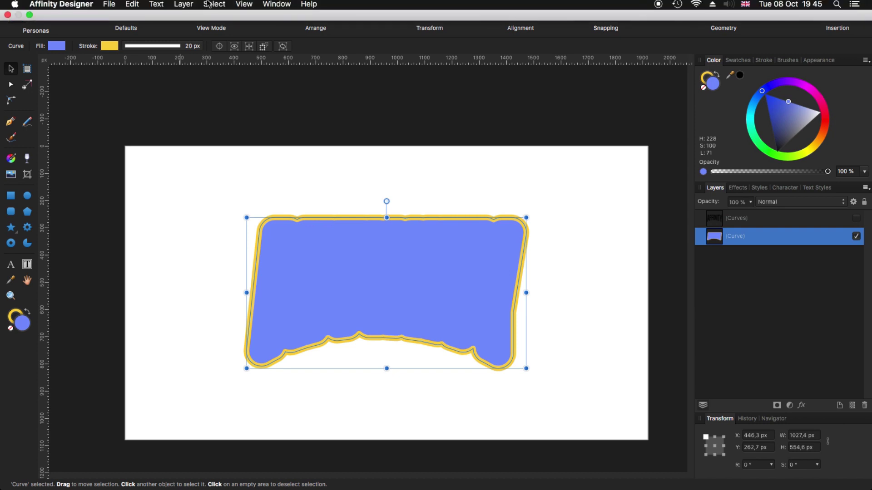
pyautogui.click(183, 6)
pyautogui.click(203, 304)
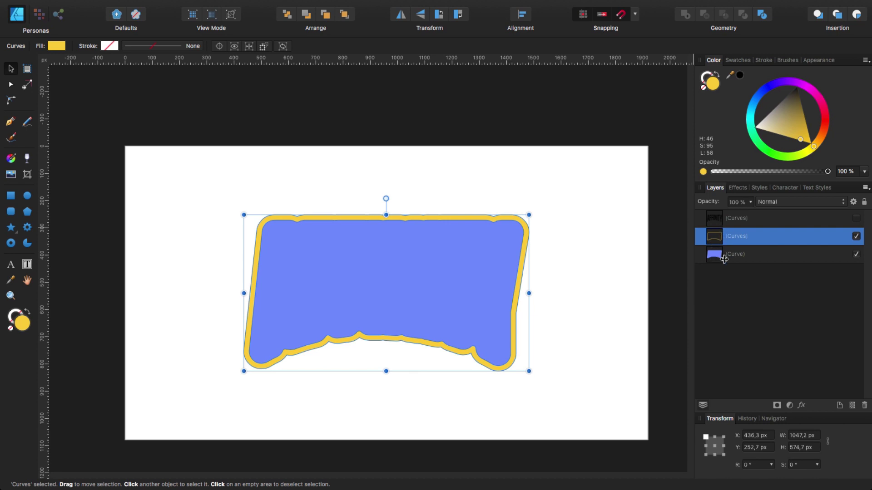
# Delete the blue background shape and show the black lettering again inside the yellow outline
pyautogui.click(718, 255)
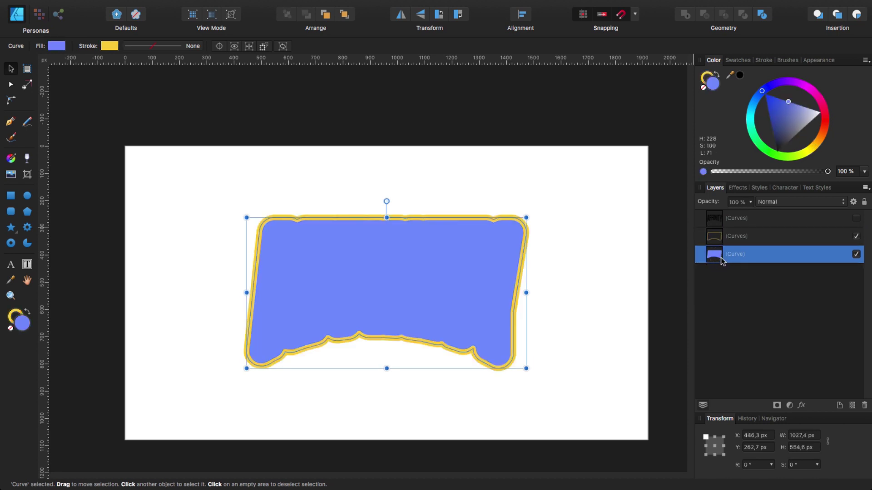
pyautogui.press('Delete')
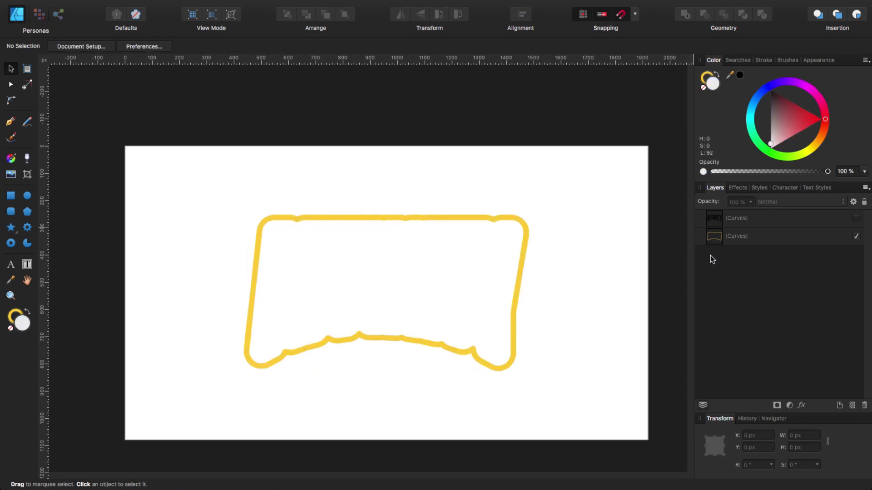
pyautogui.click(857, 219)
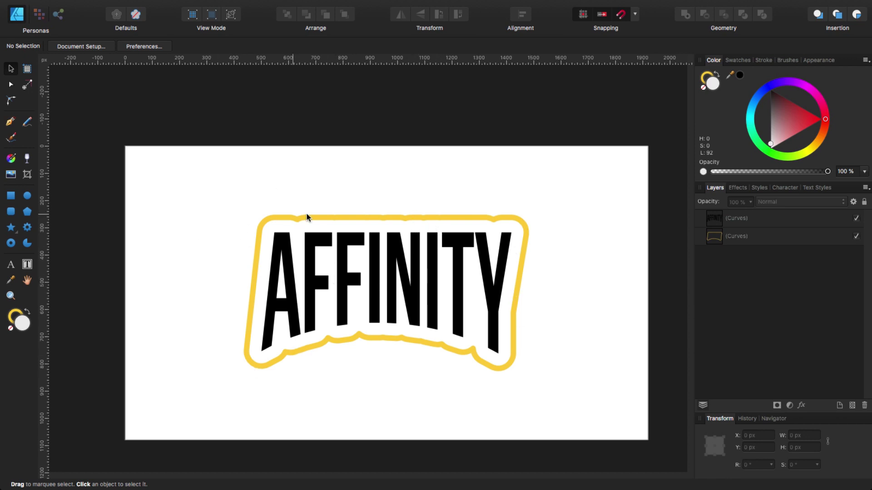
# Group the lettering with the yellow outline and centre the group on the page
pyautogui.moveTo(205, 211); pyautogui.dragTo(572, 418)
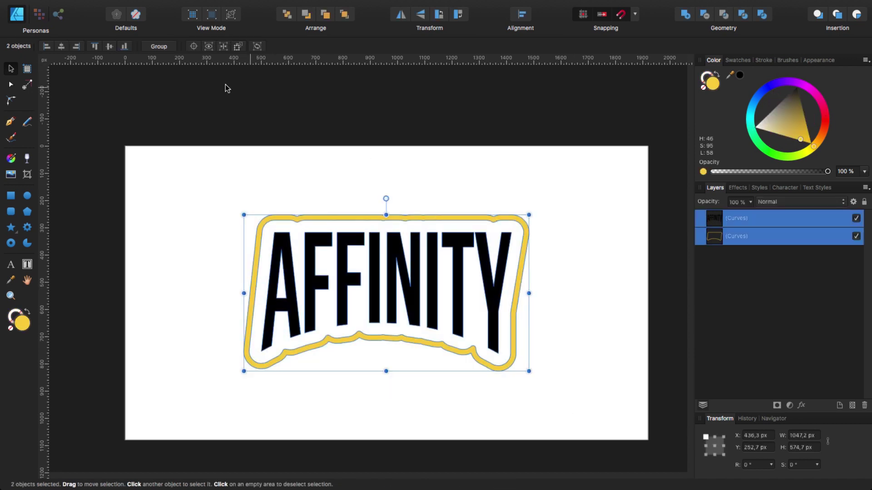
pyautogui.press('super+g')
pyautogui.moveTo(380, 311)
pyautogui.mouseDown()
pyautogui.moveTo(379, 291)
pyautogui.moveTo(381, 330)
pyautogui.moveTo(384, 291)
pyautogui.moveTo(376, 317)
pyautogui.mouseUp()
pyautogui.click(14, 196)
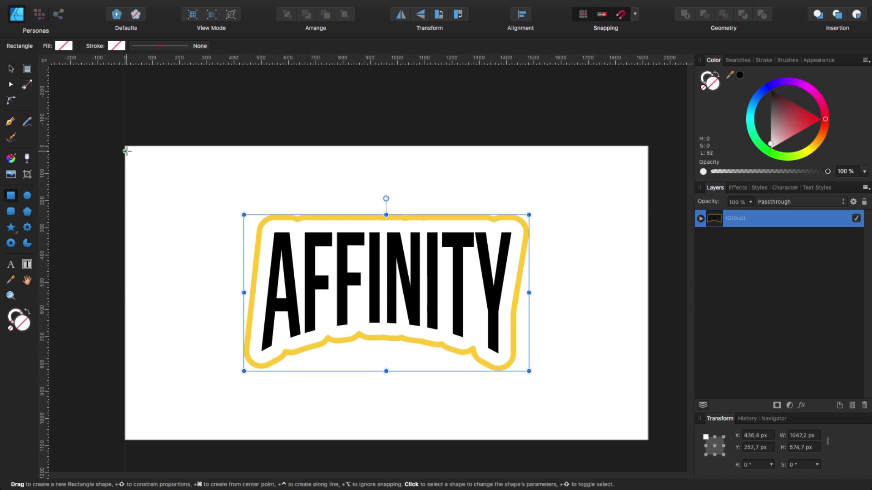
pyautogui.click(157, 46)
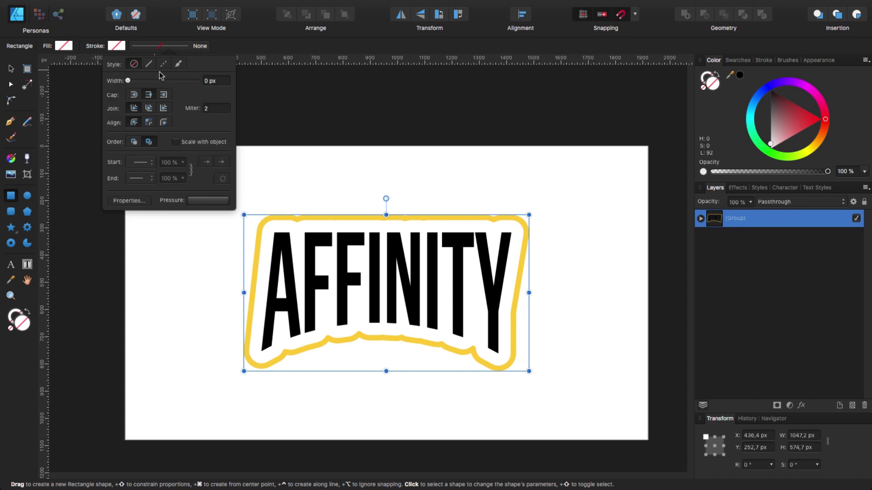
pyautogui.click(64, 46)
pyautogui.click(199, 58)
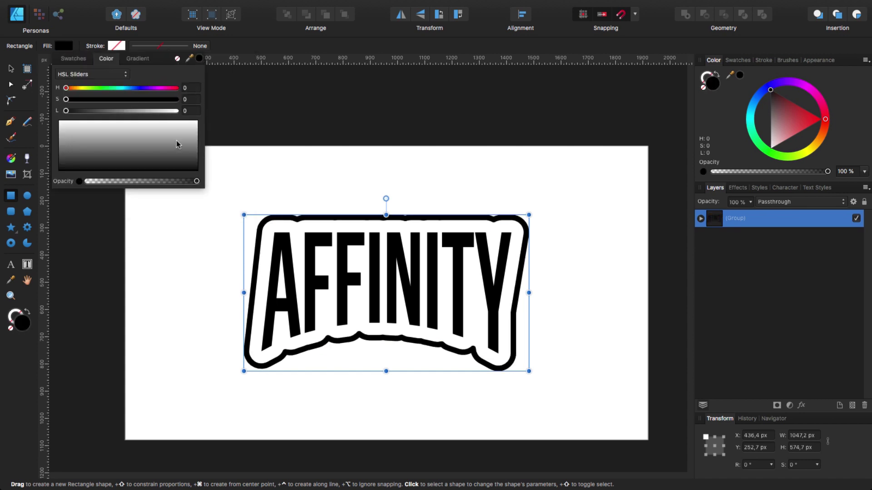
pyautogui.press('super+z')
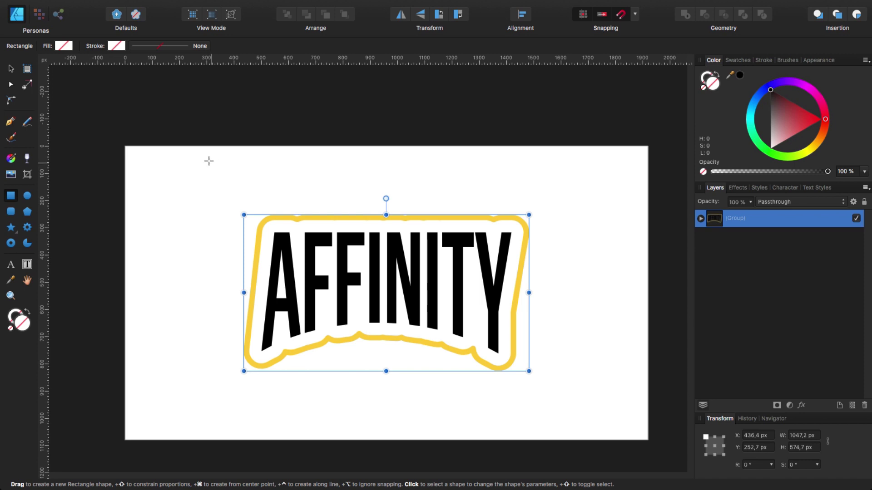
# Draw a 1920 × 1080 px rectangle covering the whole page and remove its stroke
pyautogui.moveTo(125, 146); pyautogui.dragTo(647, 440)
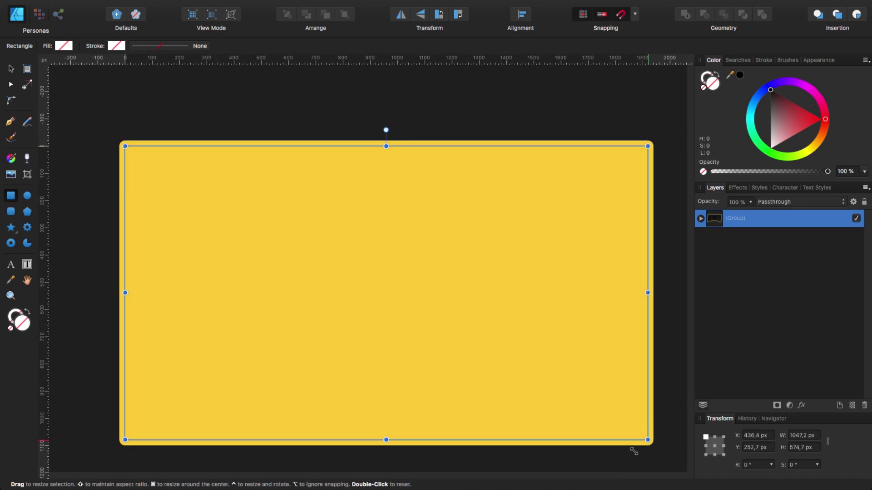
pyautogui.click(137, 47)
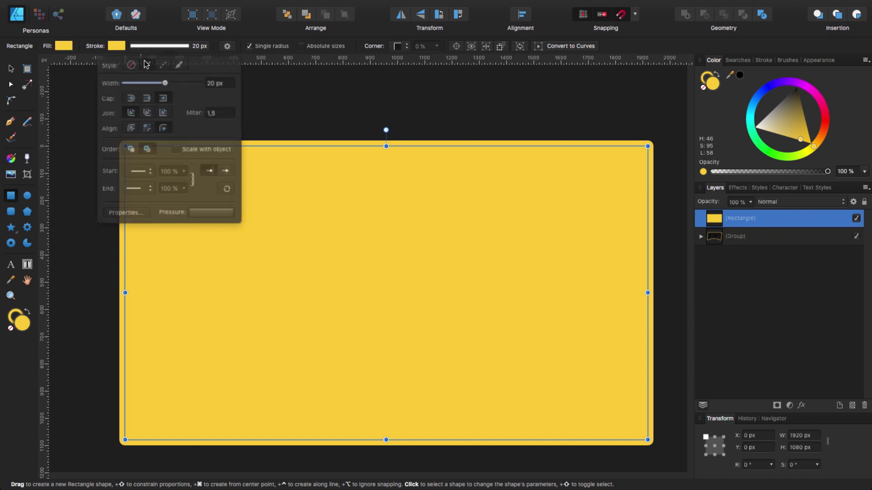
pyautogui.click(134, 64)
# Fill the page-sized rectangle with black and place it behind the lettering group
pyautogui.click(63, 46)
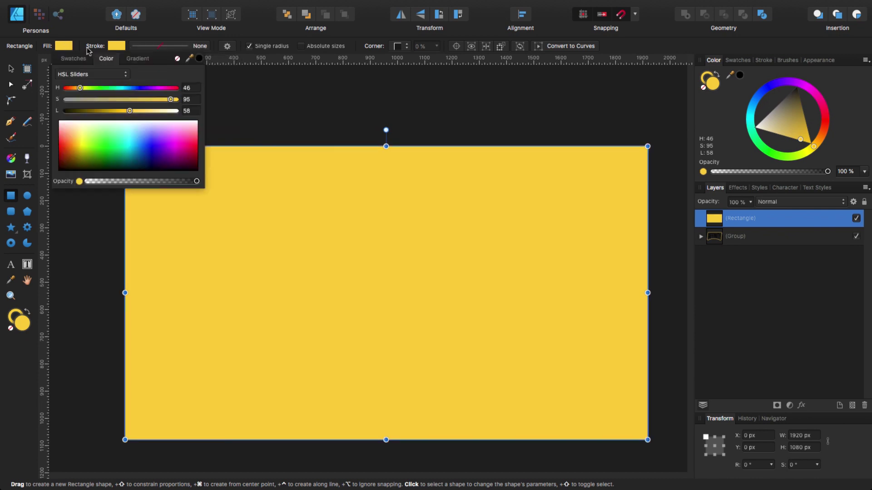
pyautogui.click(199, 59)
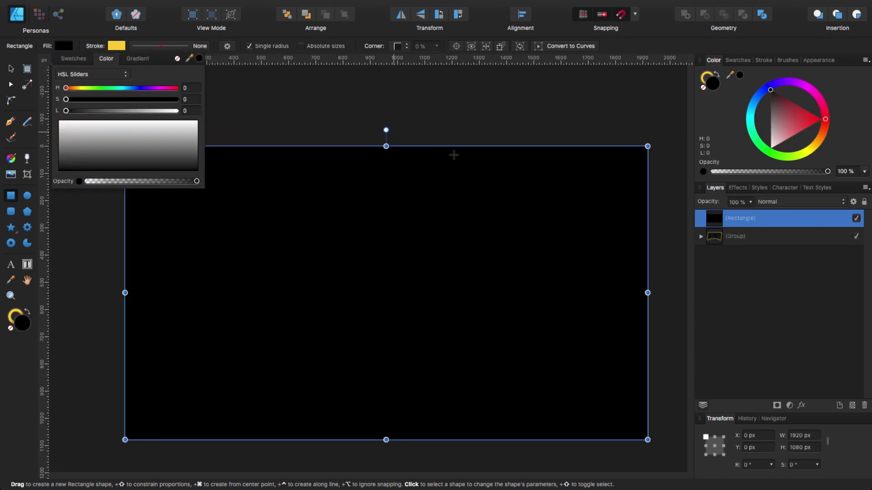
pyautogui.moveTo(715, 232); pyautogui.dragTo(708, 268)
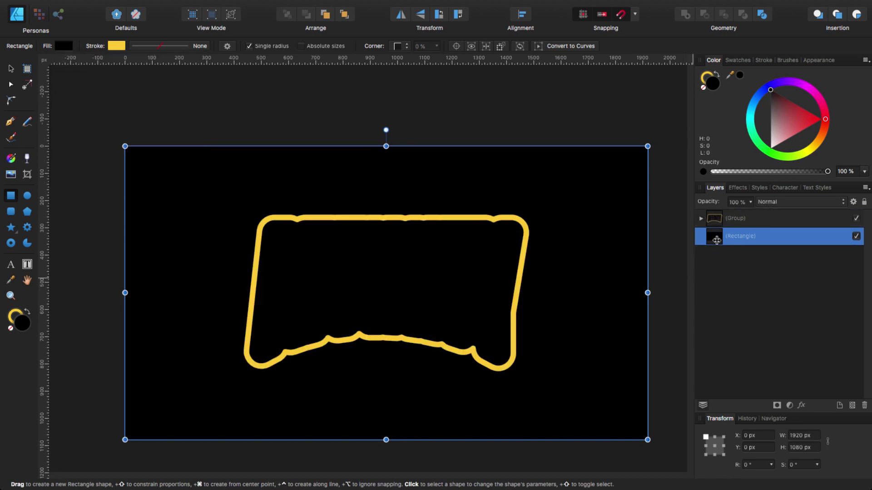
# Fill the AFFINITY lettering inside the group with white by setting its lightness to 100
pyautogui.click(700, 218)
pyautogui.click(727, 238)
pyautogui.press('a')
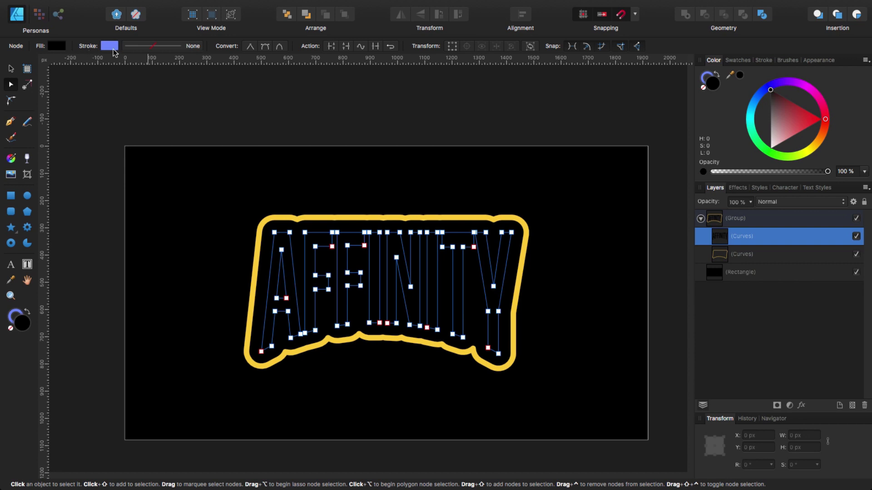
pyautogui.click(57, 46)
pyautogui.moveTo(113, 111); pyautogui.dragTo(181, 115)
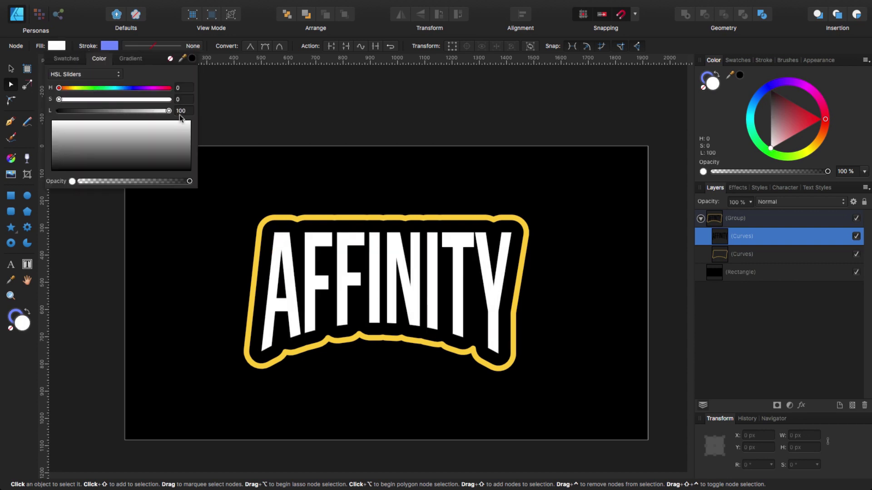
pyautogui.click(74, 115)
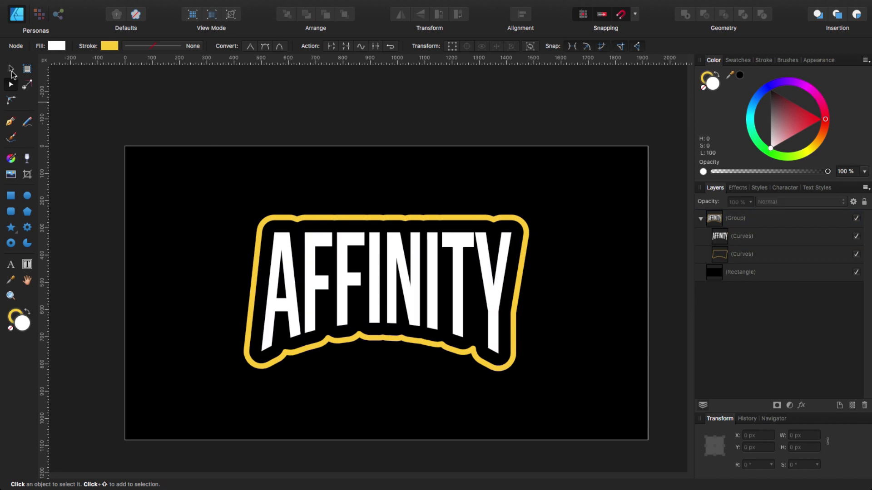
pyautogui.press('v')
pyautogui.moveTo(204, 182); pyautogui.dragTo(468, 281)
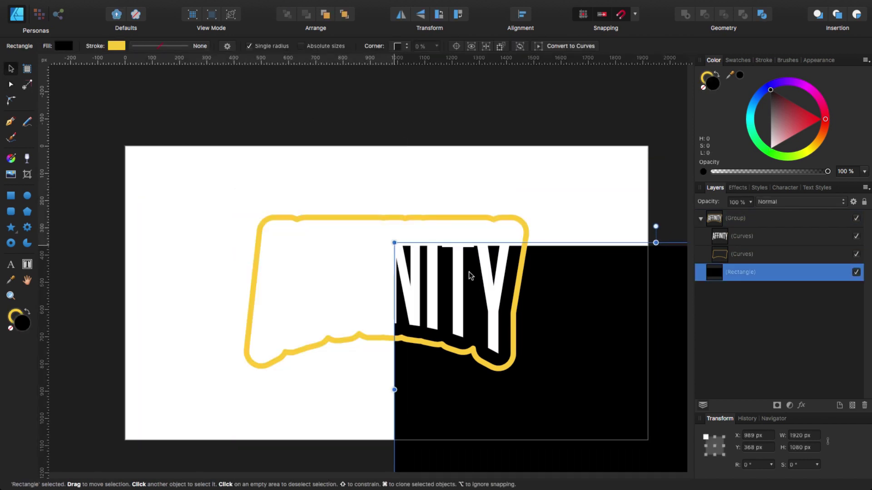
pyautogui.press('super+z')
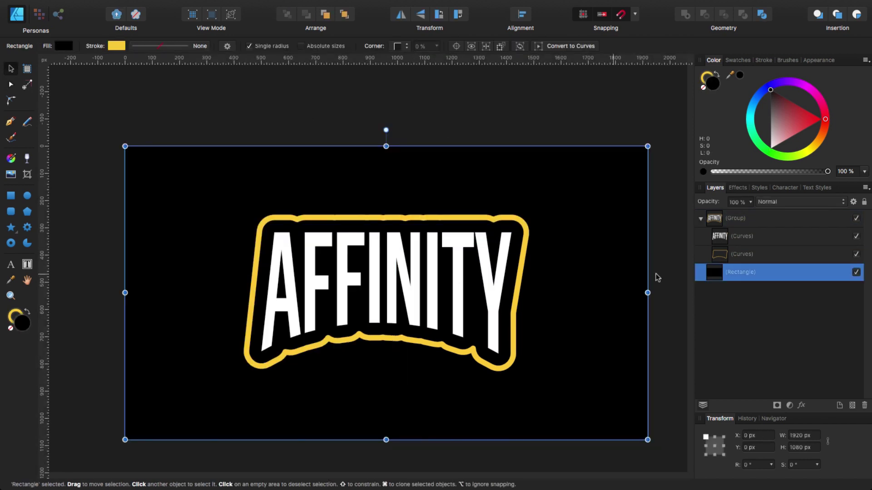
# Lock the black background rectangle and enlarge the lettering group to about 1380 px wide, centred on the page
pyautogui.click(864, 202)
pyautogui.moveTo(201, 182); pyautogui.dragTo(564, 408)
pyautogui.moveTo(411, 297); pyautogui.dragTo(386, 262)
pyautogui.moveTo(506, 336); pyautogui.dragTo(597, 387)
pyautogui.moveTo(454, 307); pyautogui.dragTo(432, 309)
pyautogui.click(461, 124)
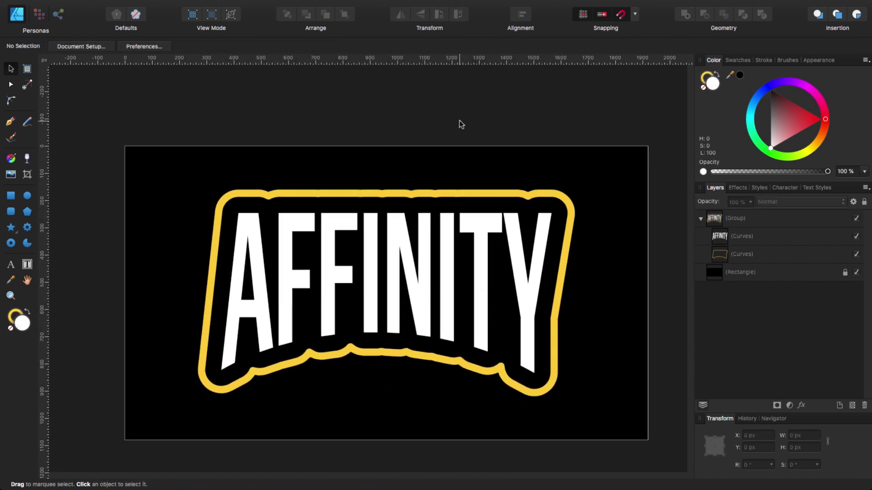
pyautogui.press('super+0')
pyautogui.click(700, 219)
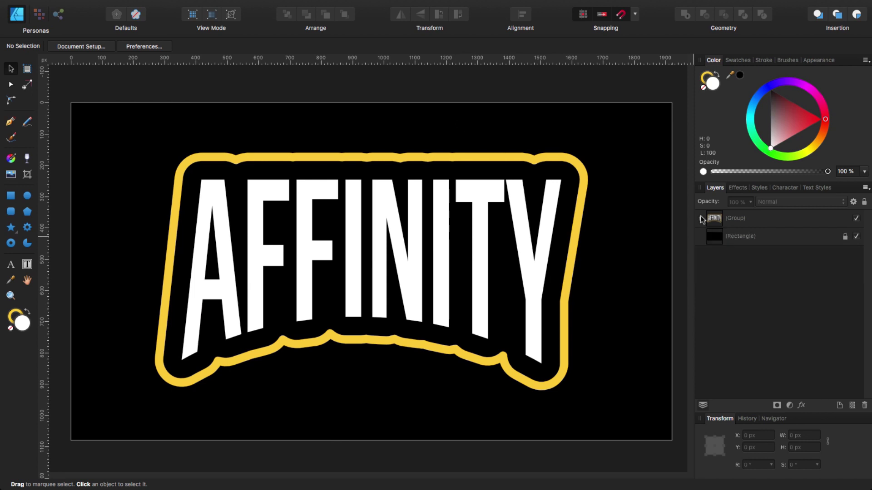